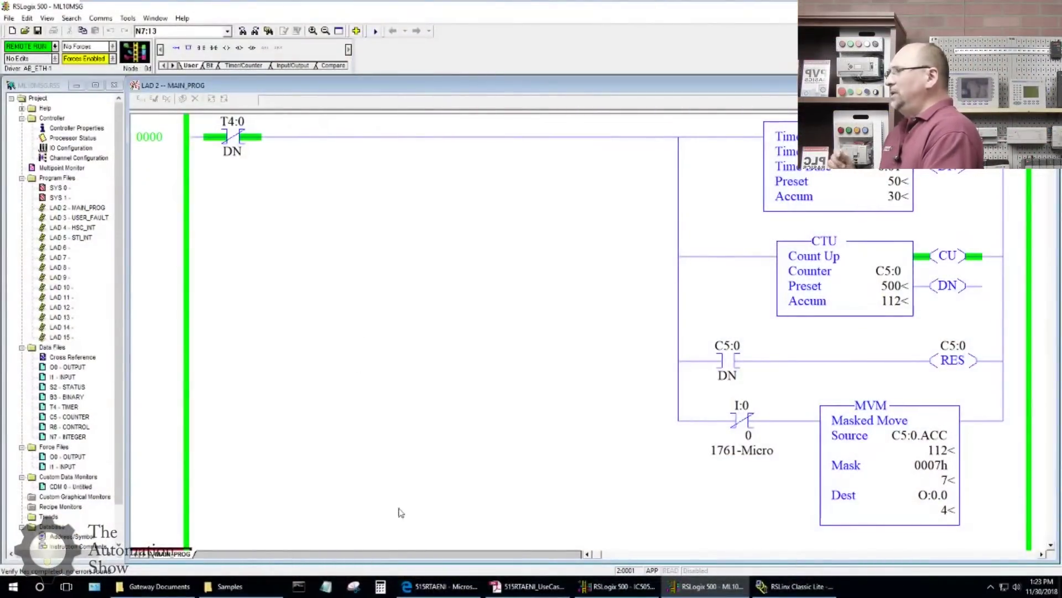
# - Browse the AB_ETH-1 and AB_ETHIP-1 networks in RSLinx to find the MicroLogix 1000 and SLC-5/05 nodes
pyautogui.click(770, 592)
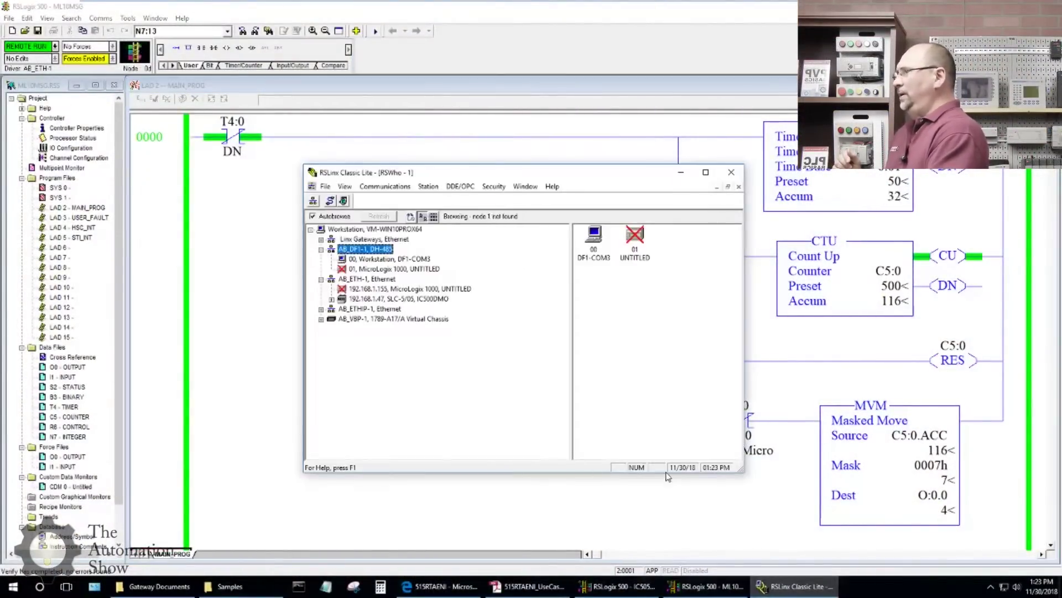
pyautogui.moveTo(531, 176); pyautogui.dragTo(454, 191)
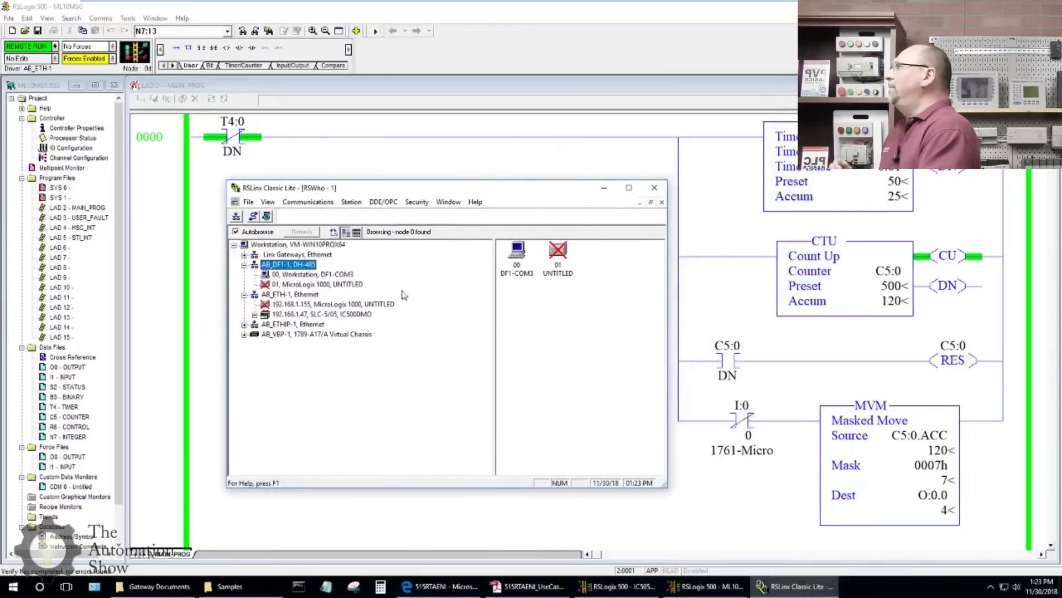
pyautogui.click(296, 294)
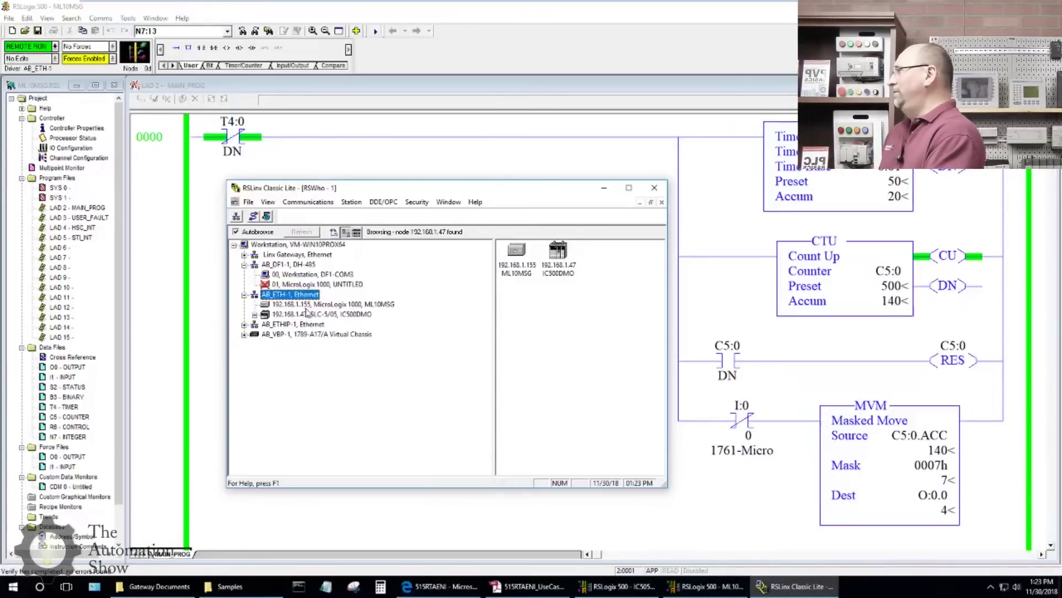
pyautogui.click(244, 326)
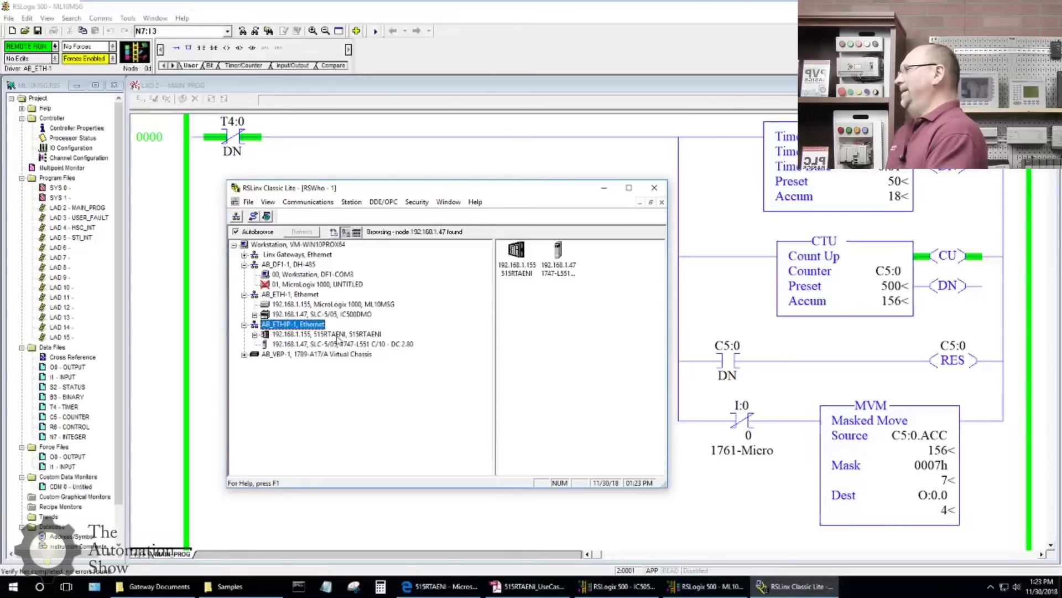
pyautogui.click(244, 325)
pyautogui.click(289, 294)
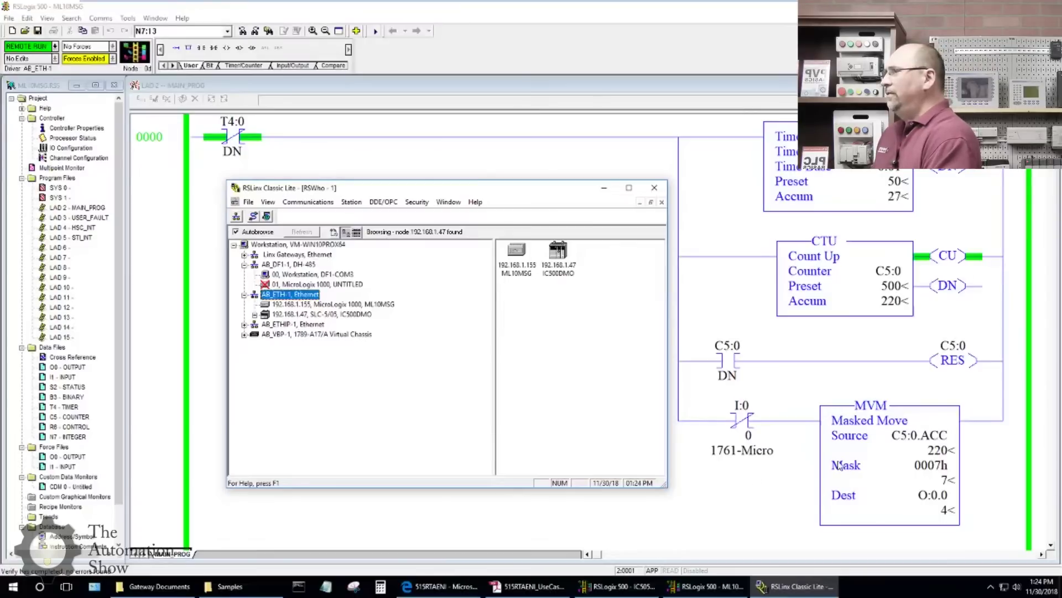
pyautogui.click(700, 591)
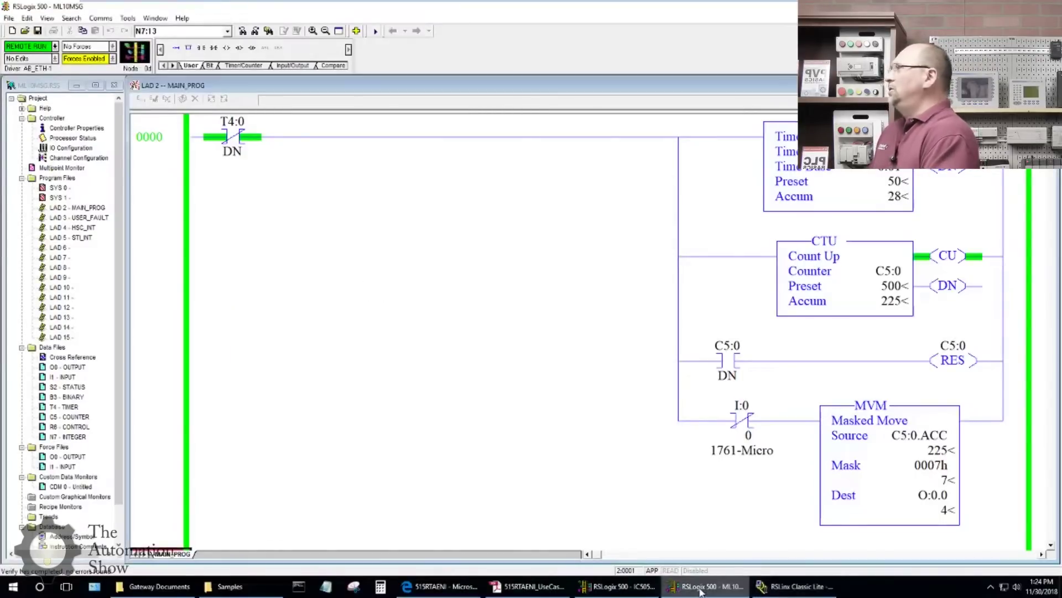
# - In the IC505DMO project, step through the N7 and C5 data files back to T4
pyautogui.click(631, 586)
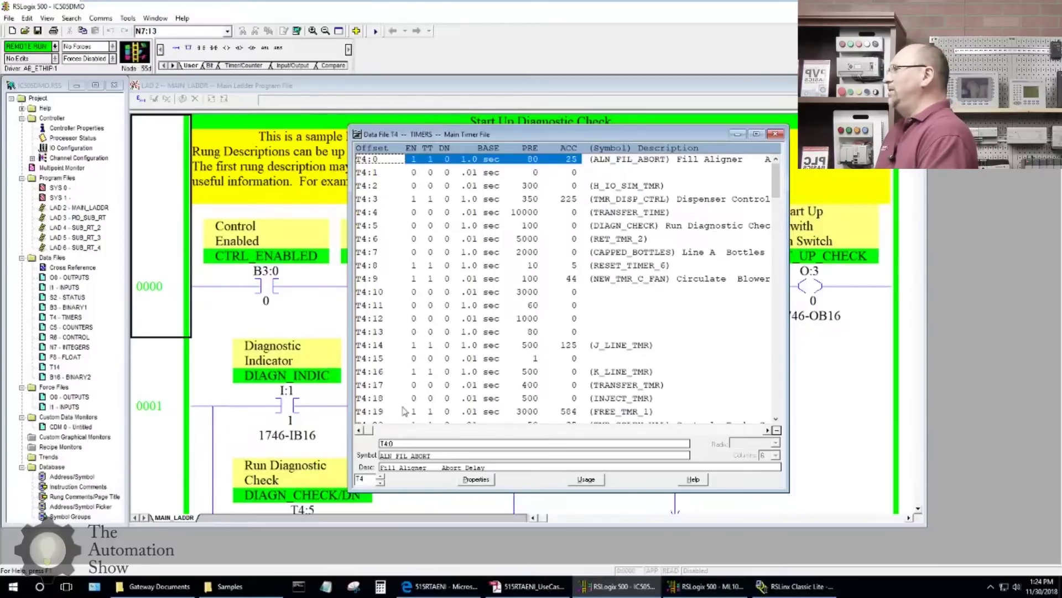
pyautogui.click(381, 479)
pyautogui.click(382, 479)
pyautogui.click(382, 479)
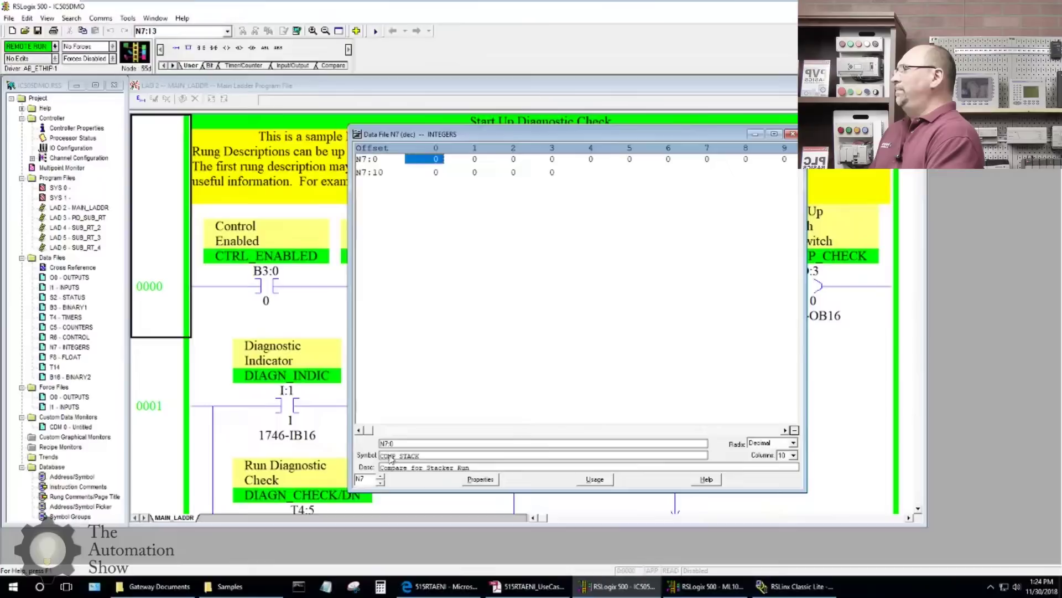
pyautogui.click(381, 483)
pyautogui.click(381, 484)
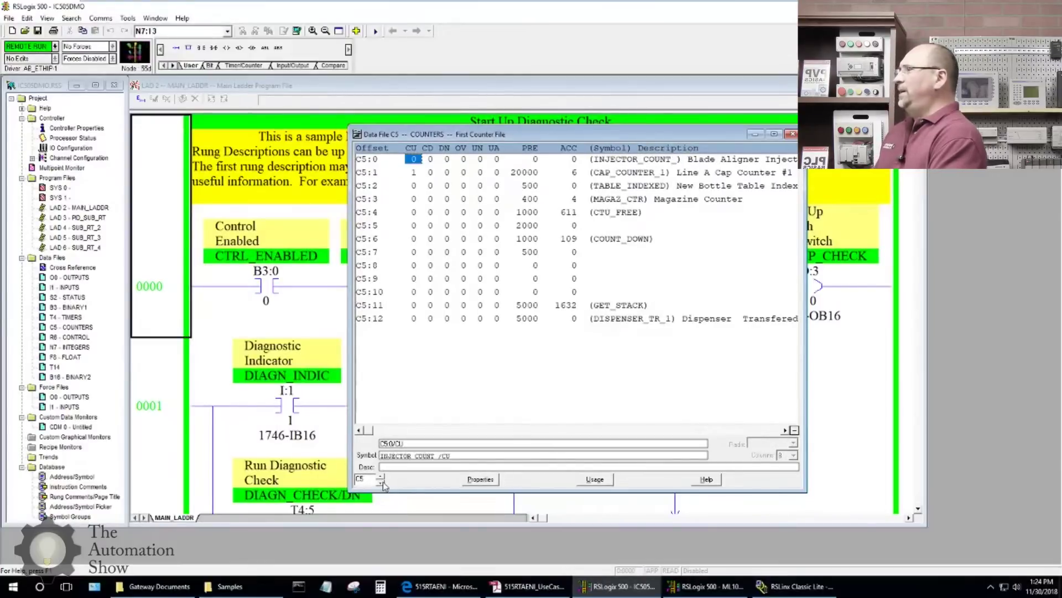
pyautogui.click(381, 483)
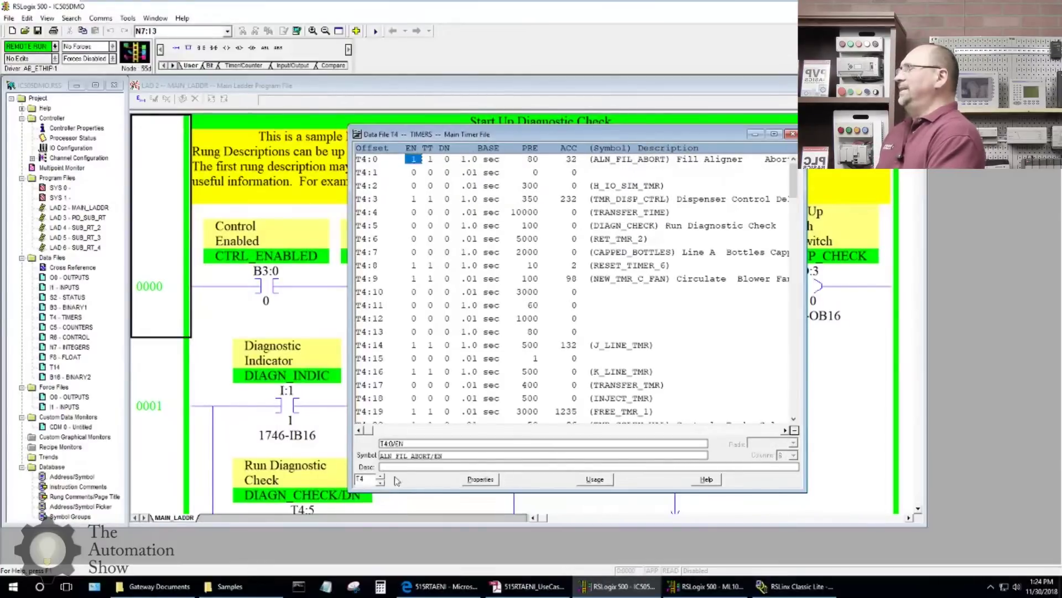
# - Inspect the live accumulators of timers T4:0, T4:3, T4:9 and T4:8
pyautogui.click(573, 161)
pyautogui.click(577, 200)
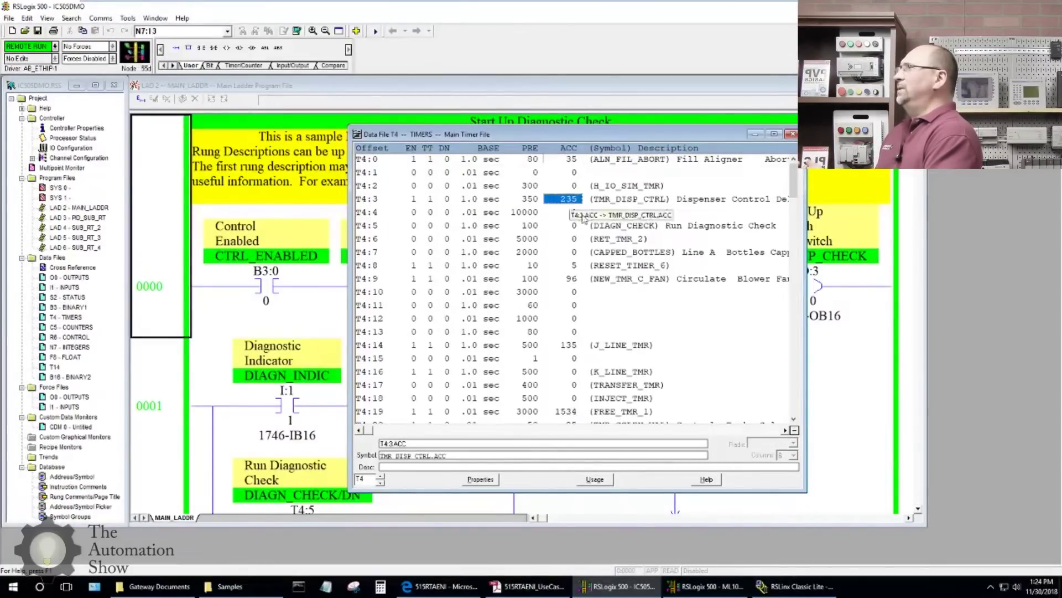
pyautogui.click(575, 278)
pyautogui.press('Up')
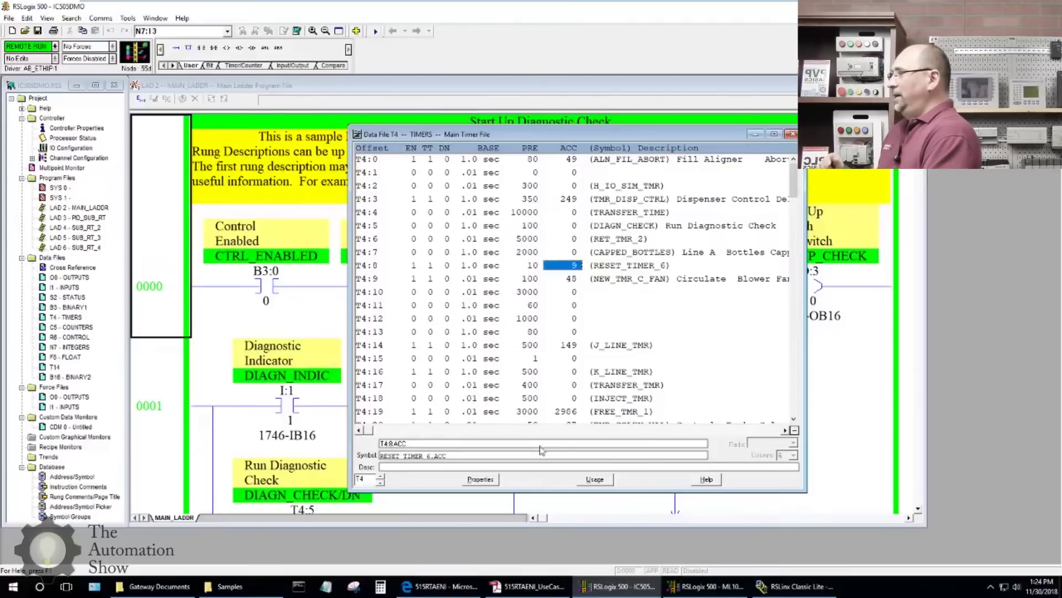
# - Load the 515RTAENI gateway's Home status page, open its Mapping page, then return to the ML10MSG ladder
pyautogui.click(443, 585)
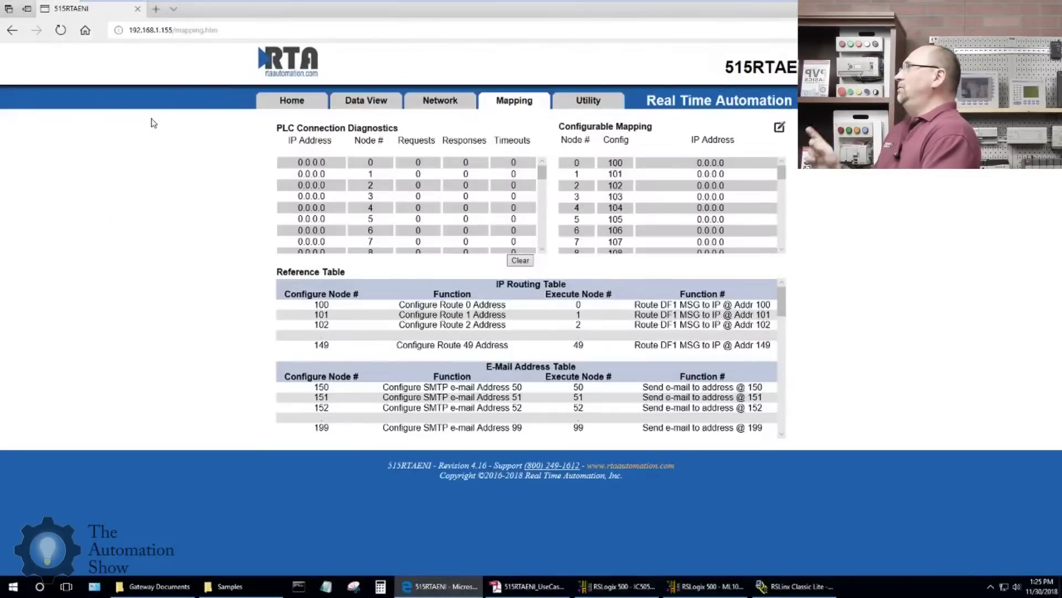
pyautogui.hotkey('shift', 'End')
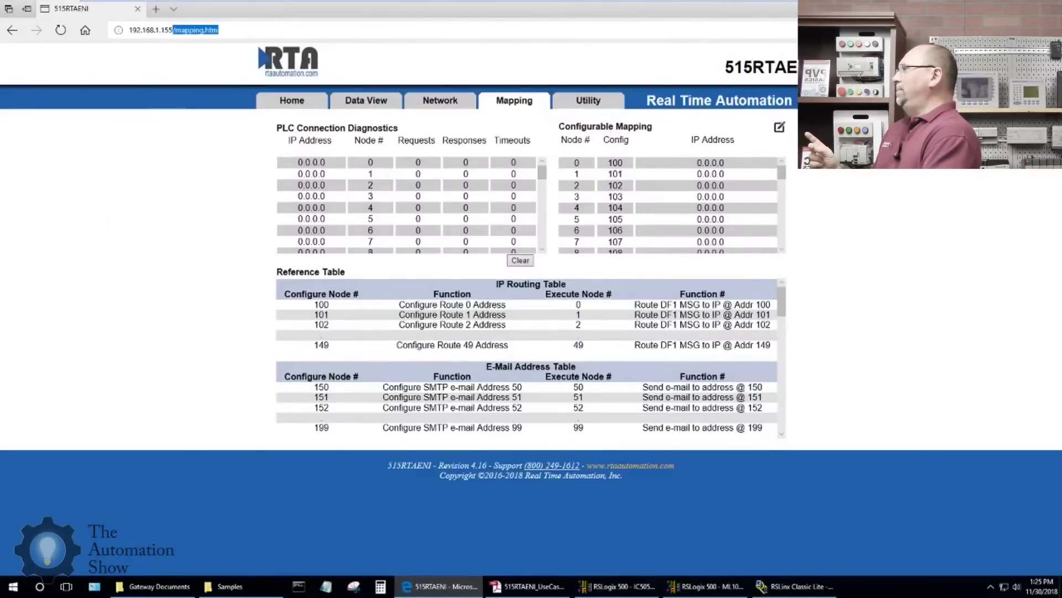
pyautogui.press('BackSpace')
pyautogui.press('Return')
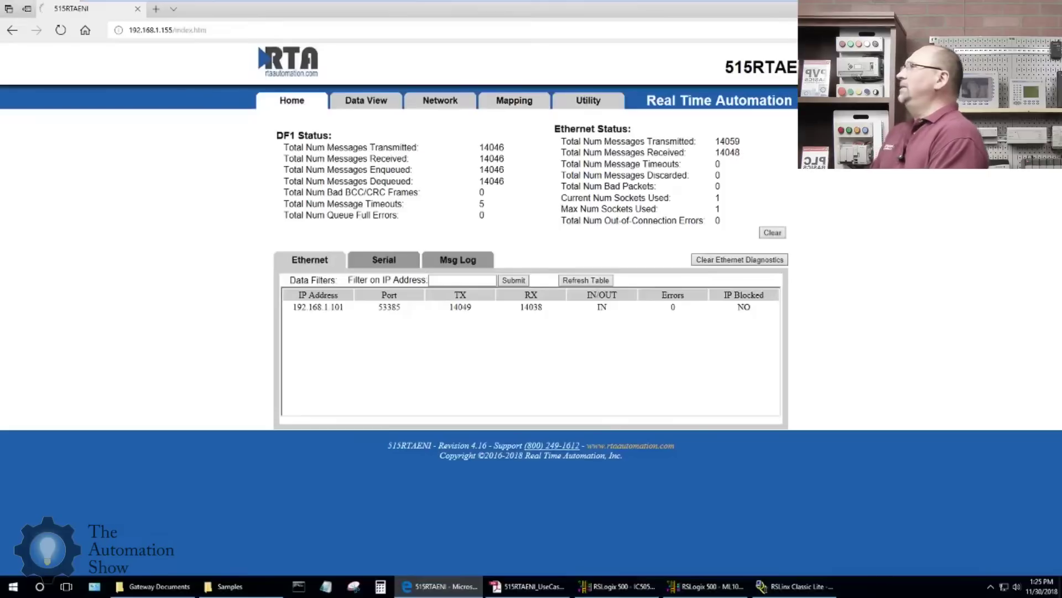
pyautogui.click(525, 105)
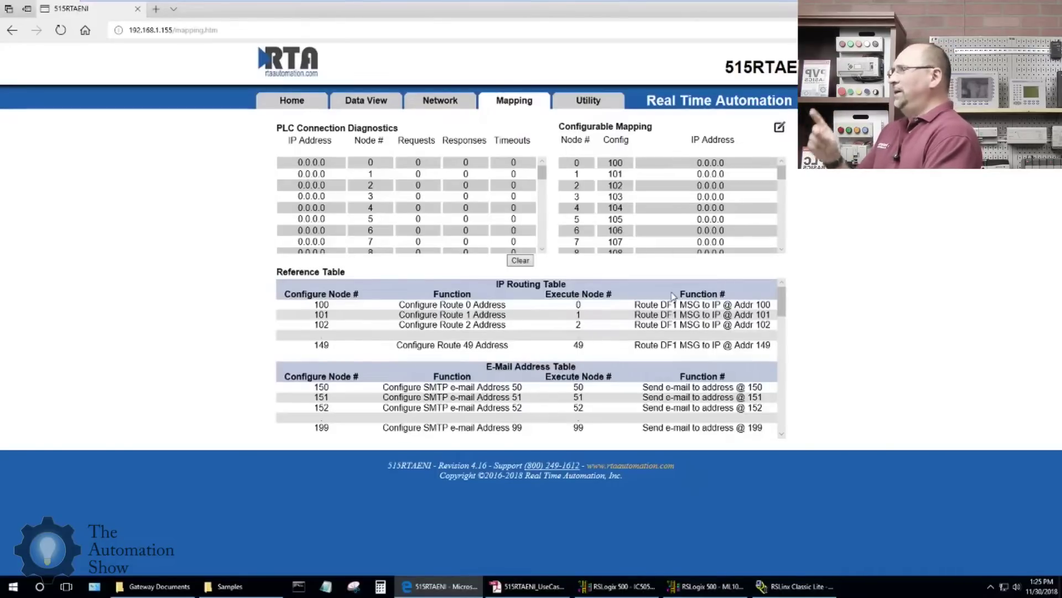
pyautogui.click(620, 585)
pyautogui.click(722, 586)
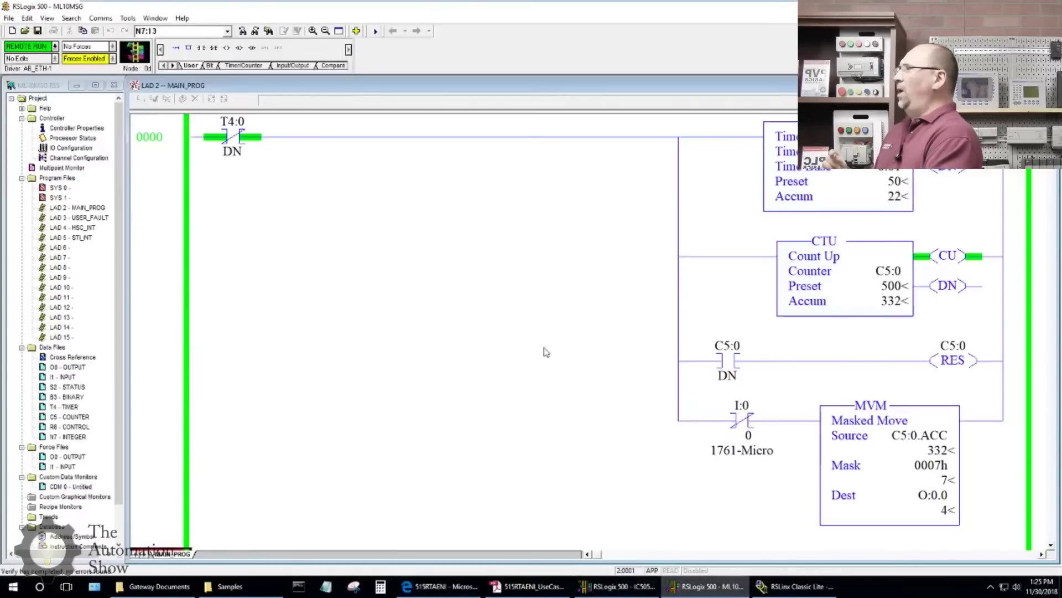
# - Switch the ML10MSG MicroLogix from Remote Run to offline and select rung 0001
pyautogui.scroll(-3, 487, 403)
pyautogui.scroll(3, 480, 403)
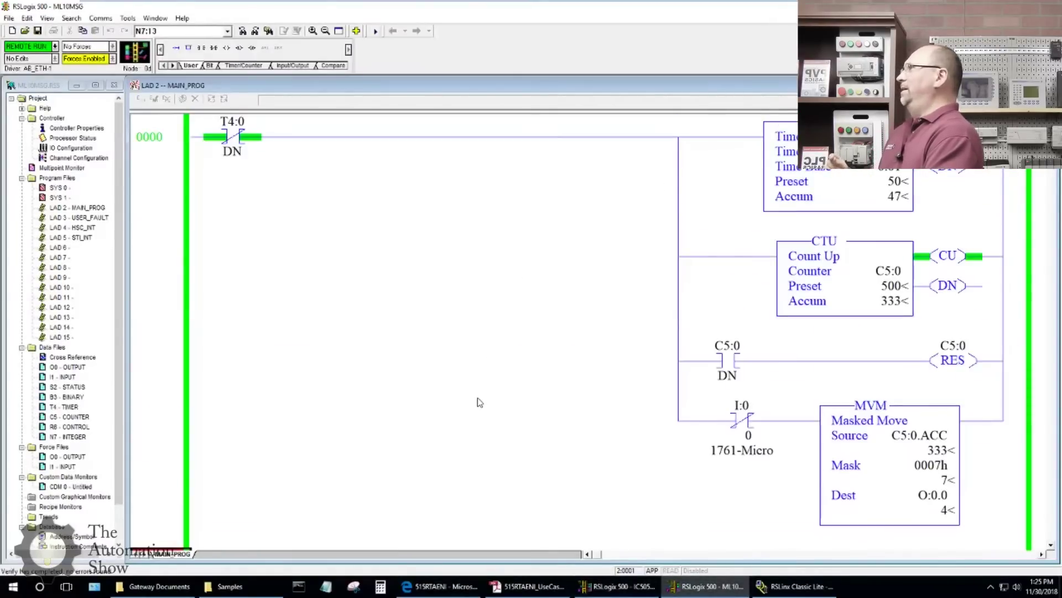
pyautogui.click(54, 46)
pyautogui.click(57, 60)
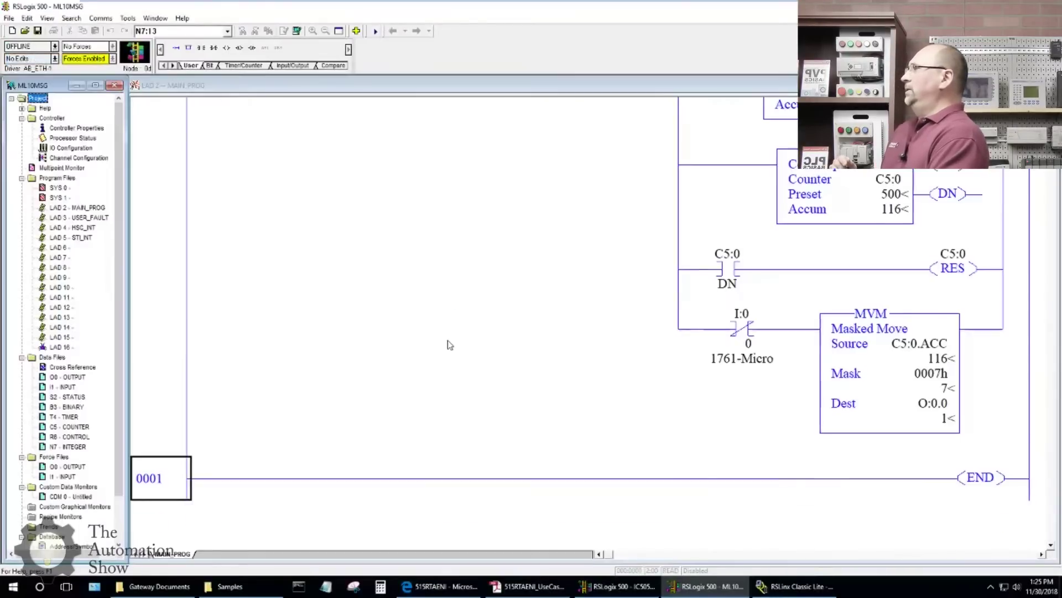
pyautogui.scroll(-3, 450, 345)
pyautogui.click(191, 341)
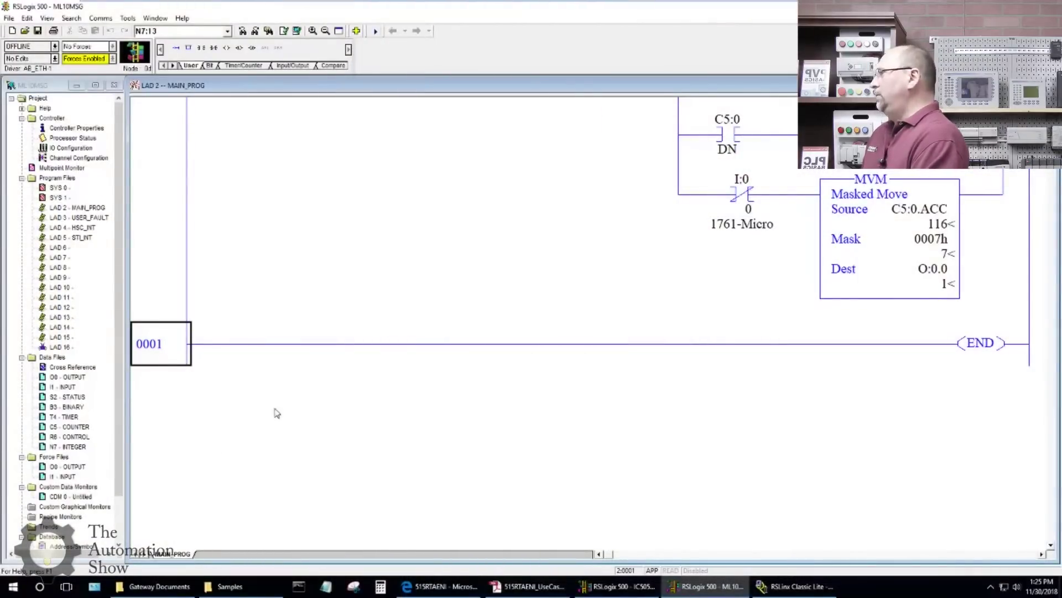
# - Insert a new rung with an XIC contact addressed I:0/3 and a MSG instruction
pyautogui.click(156, 344)
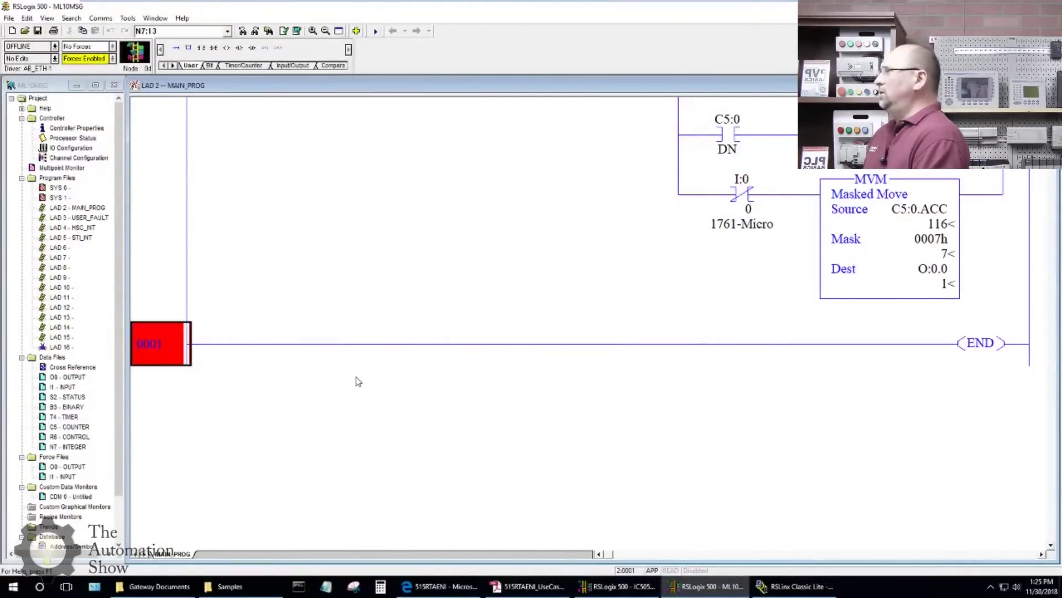
pyautogui.hotkey('ctrl', 'r')
pyautogui.write('XIC MSG')
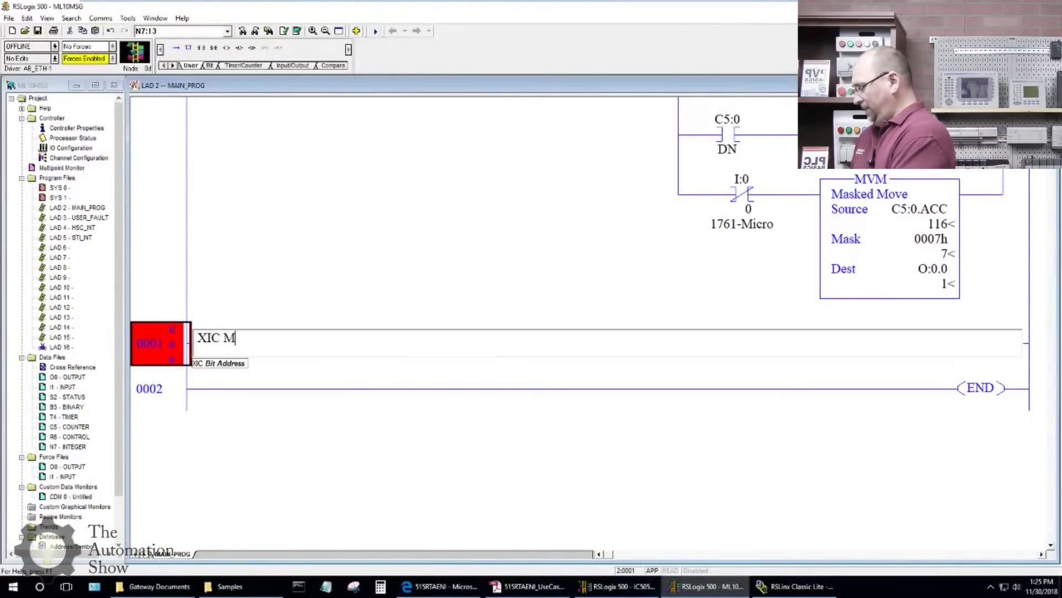
pyautogui.press('Return')
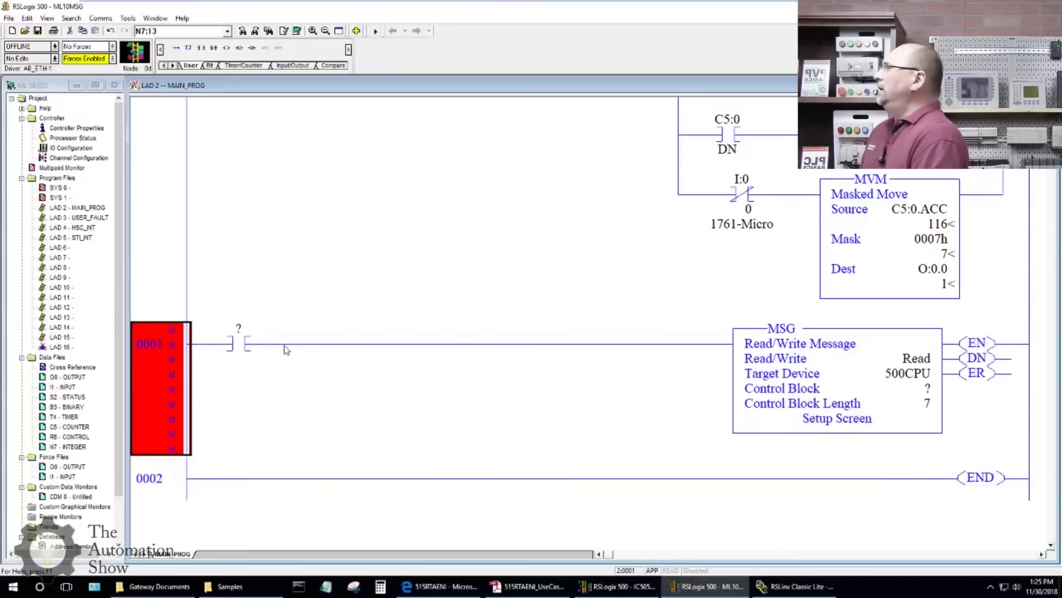
pyautogui.click(240, 329)
pyautogui.write('I')
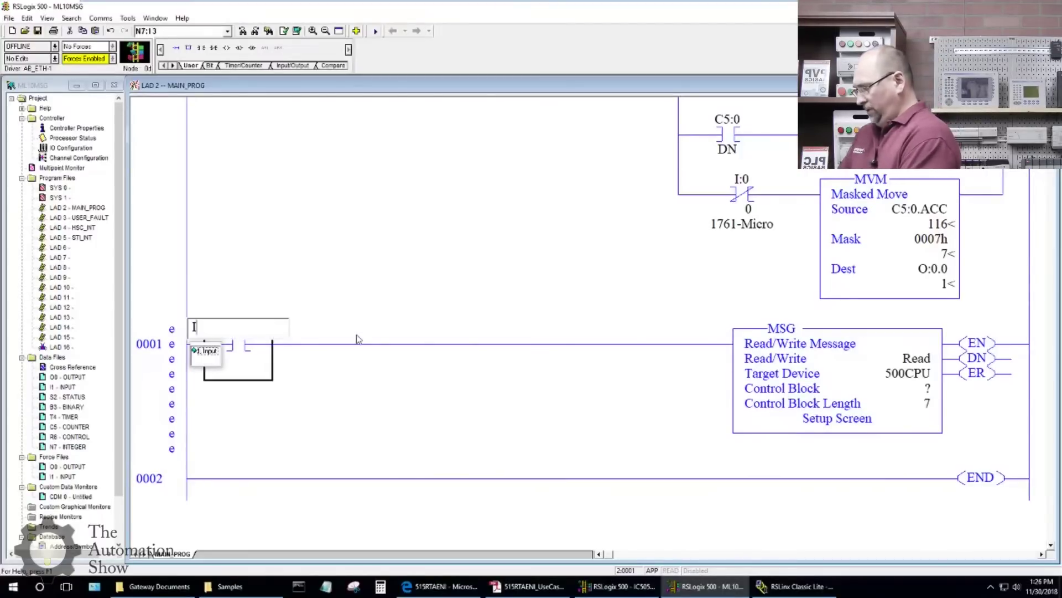
pyautogui.write(':0/')
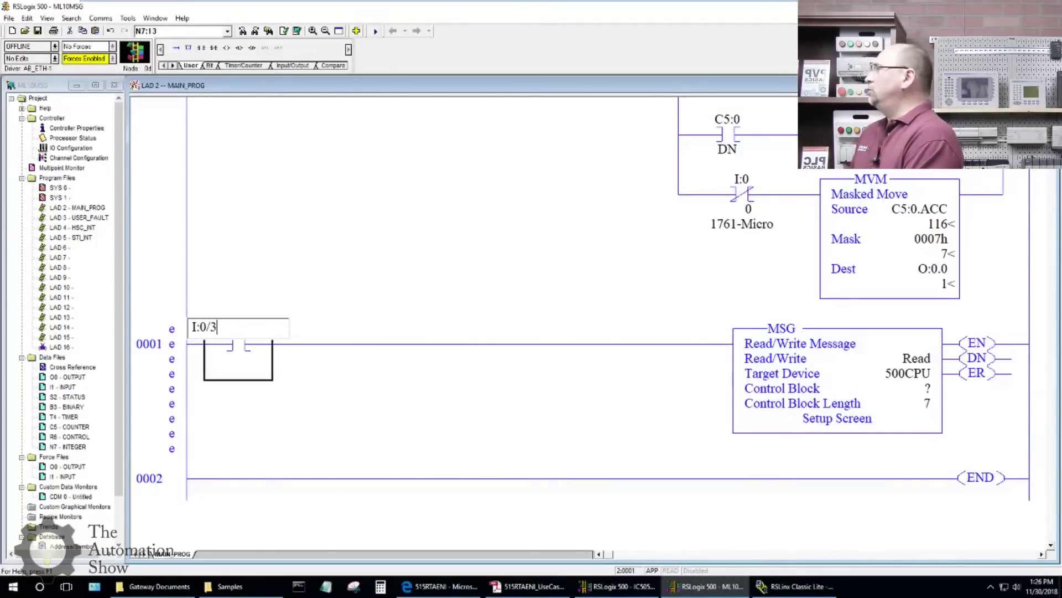
pyautogui.write('3')
pyautogui.press('Return')
pyautogui.click(224, 401)
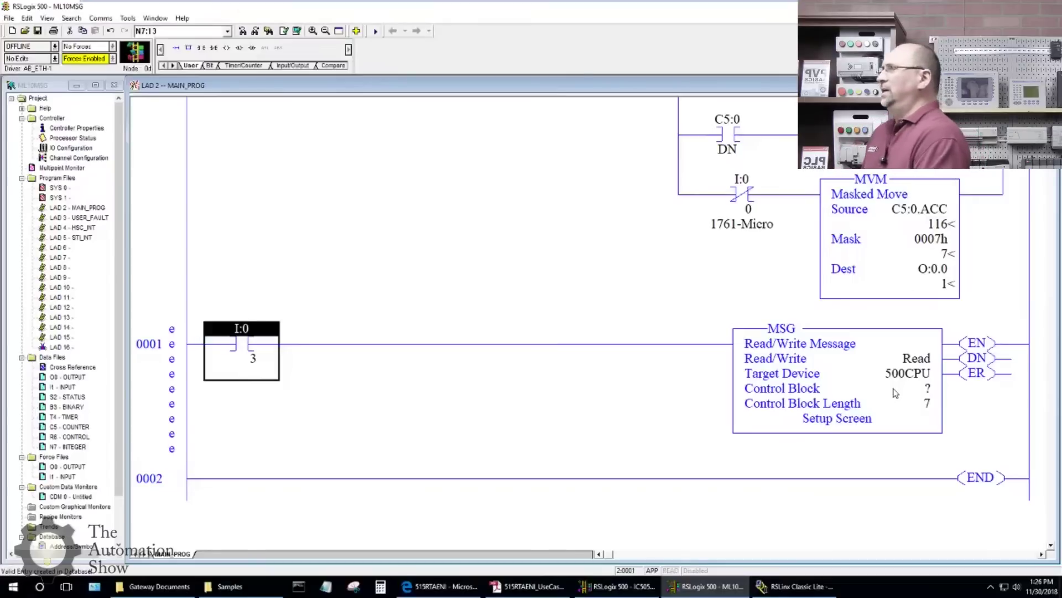
# - Assign N7:60 as the MSG control block, leaving its description empty
pyautogui.click(925, 390)
pyautogui.write('N7:60')
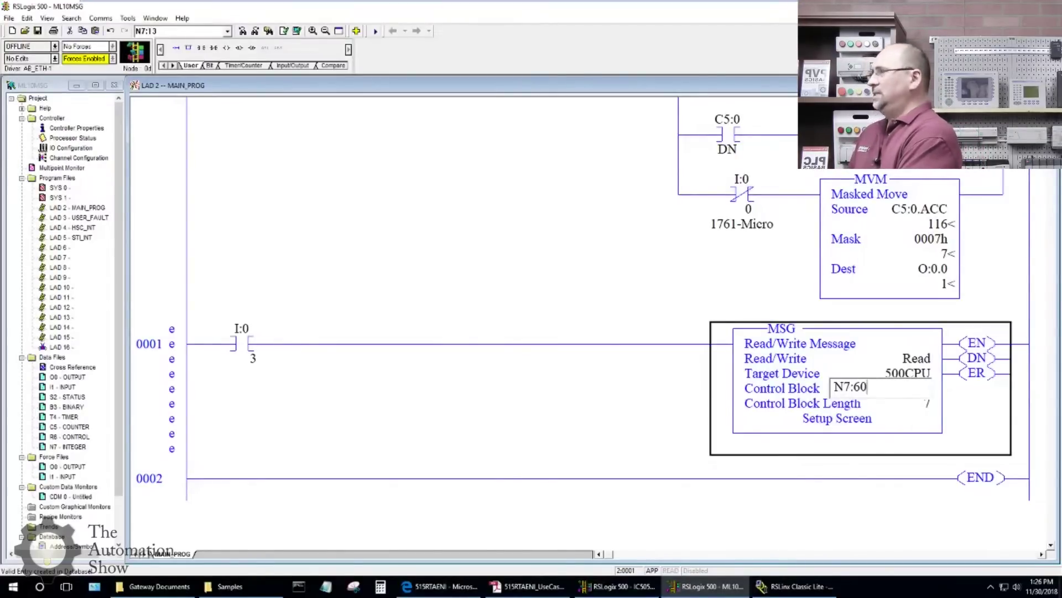
pyautogui.press('Return')
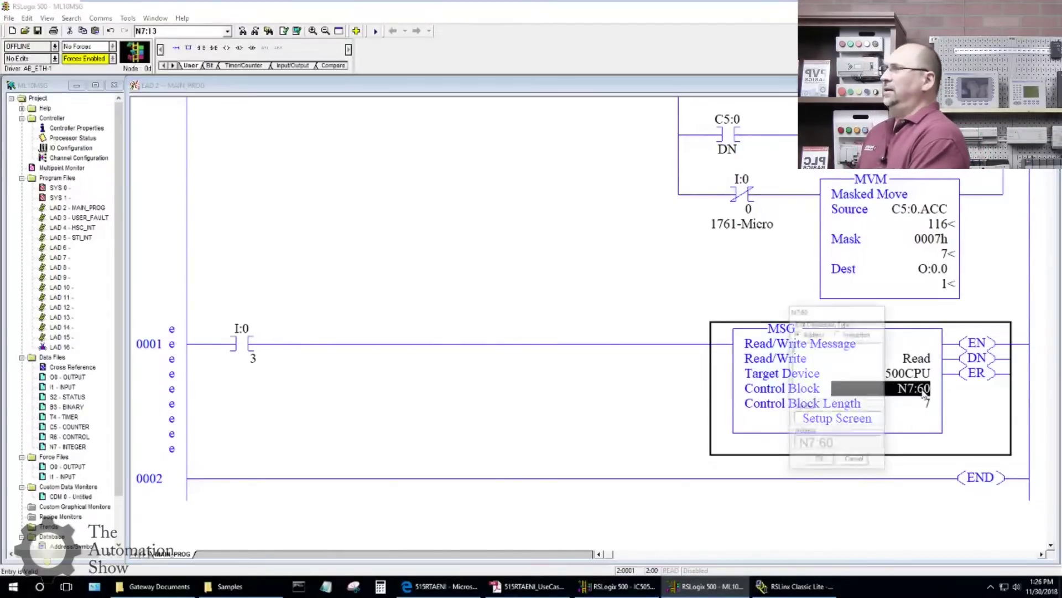
pyautogui.click(823, 461)
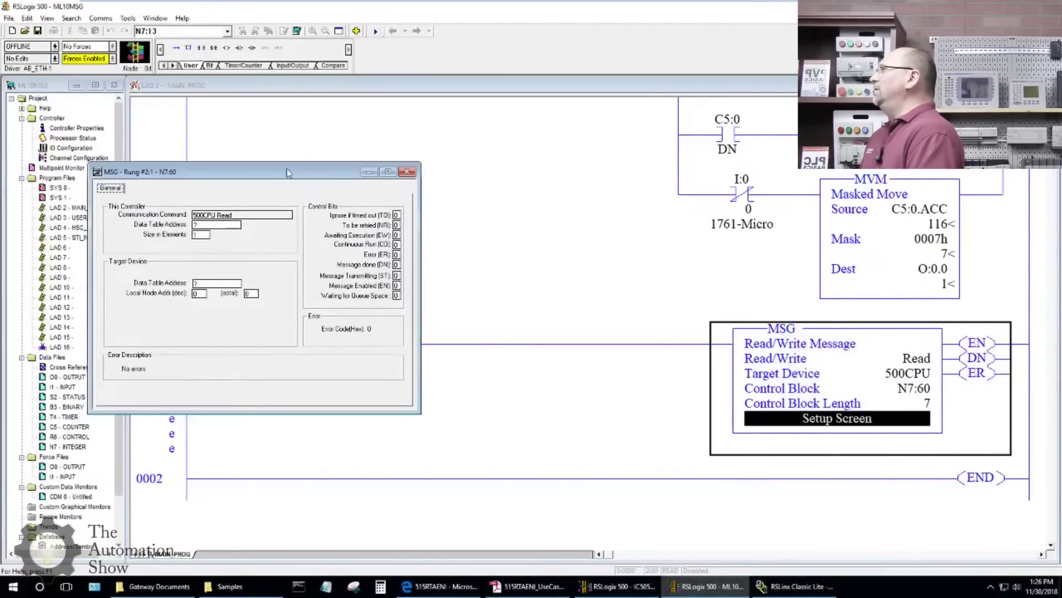
# - In the MSG setup, enter local address N7:70, size 20 elements, and target address T4:0
pyautogui.moveTo(290, 173); pyautogui.dragTo(479, 216)
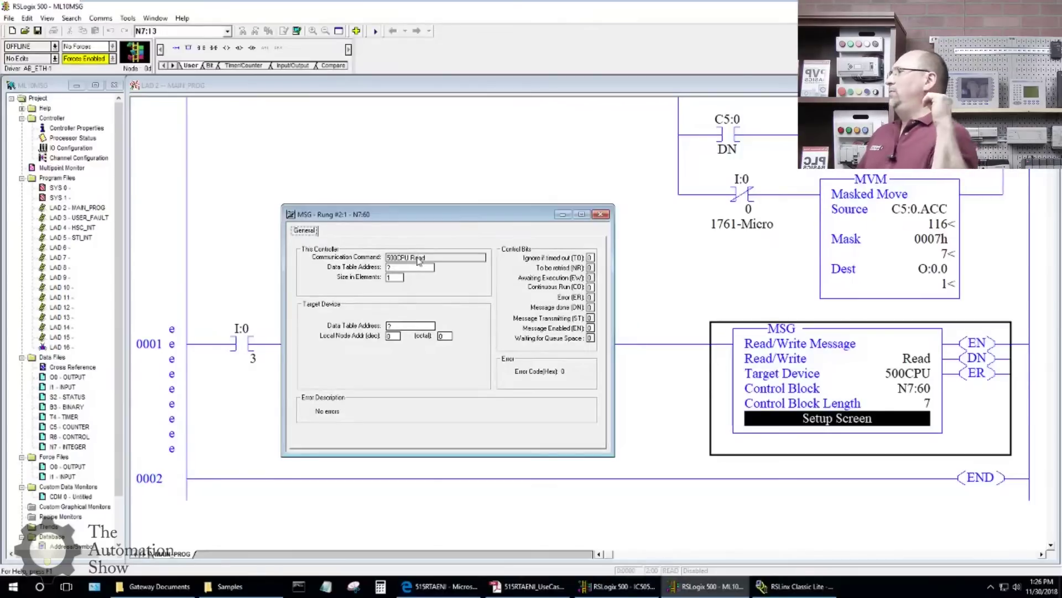
pyautogui.doubleClick(397, 268)
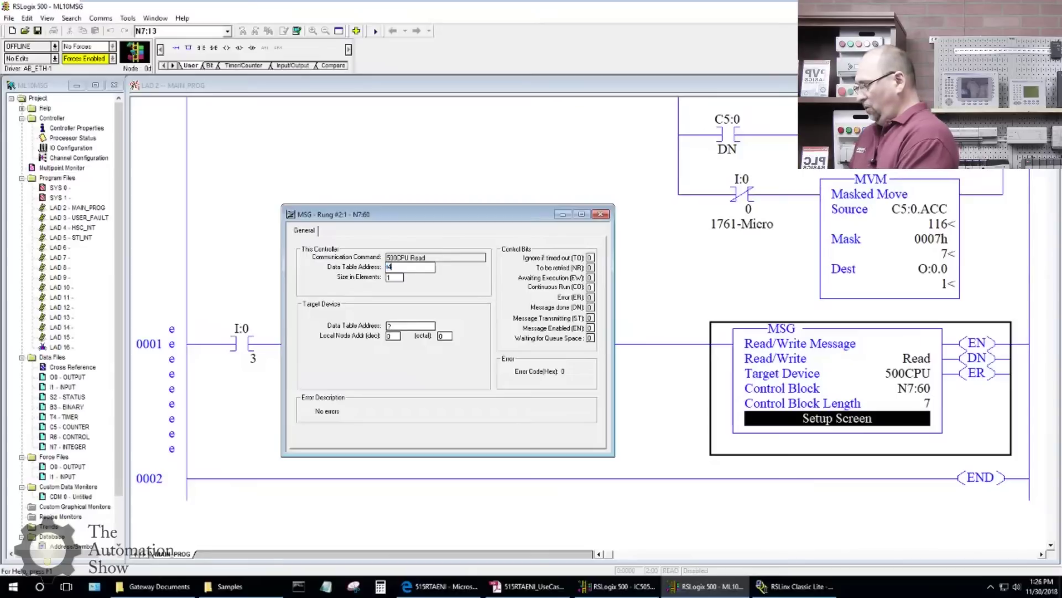
pyautogui.press('Tab')
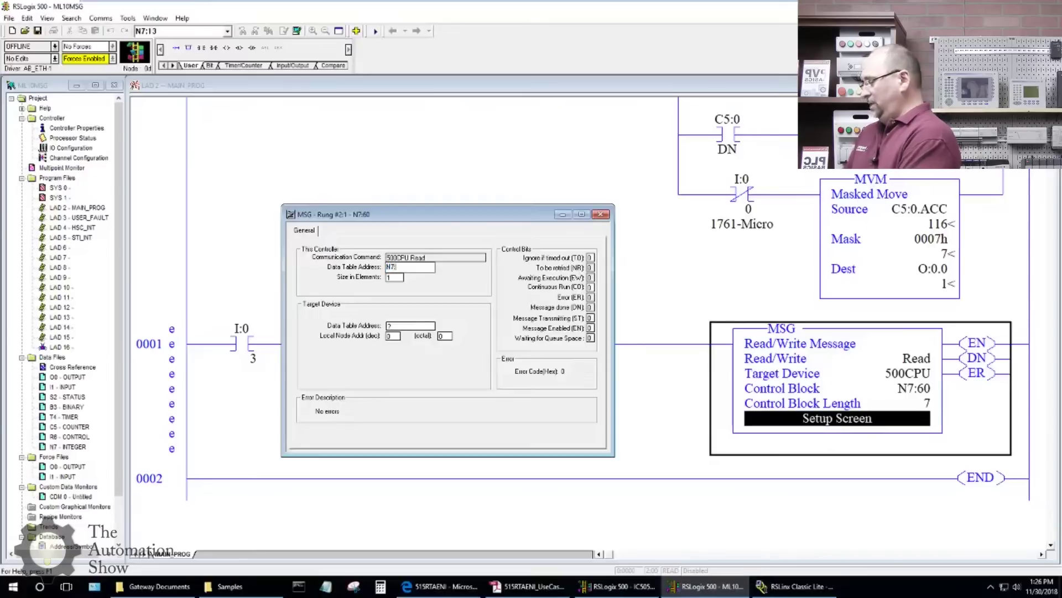
pyautogui.press('Tab')
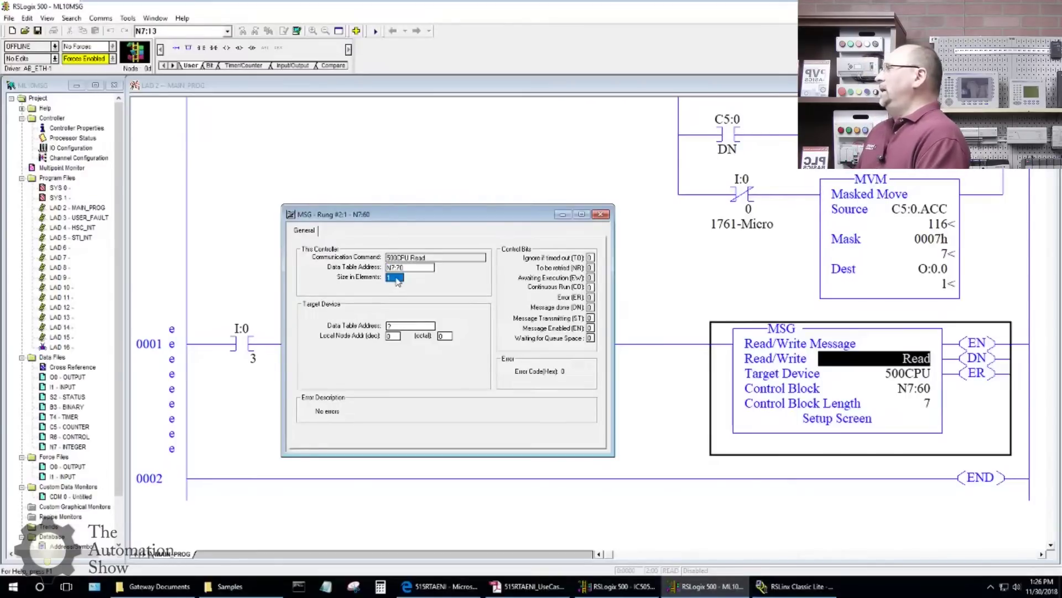
pyautogui.write('20')
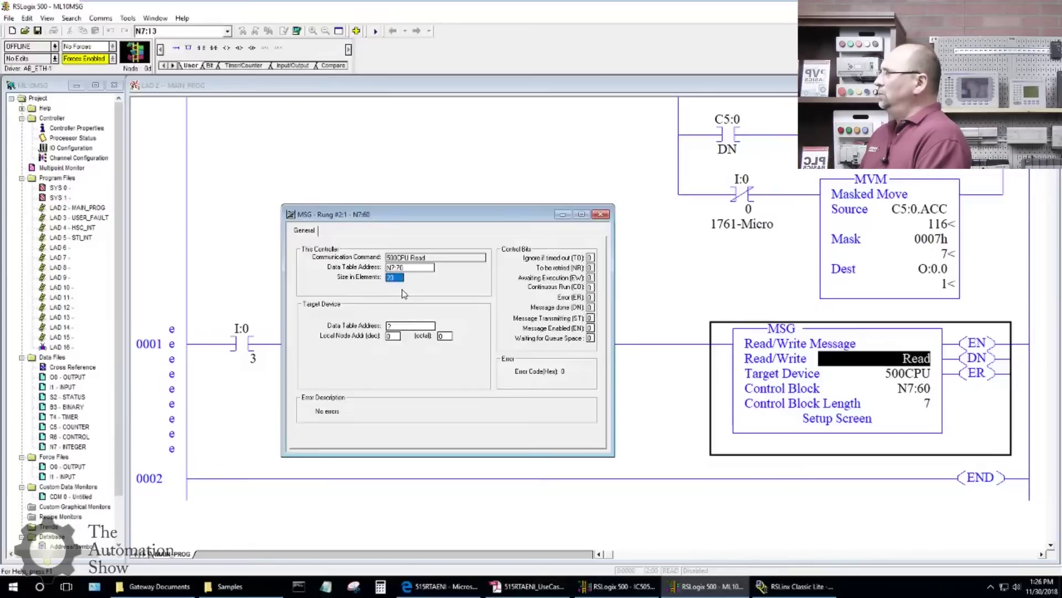
pyautogui.click(391, 327)
pyautogui.press('BackSpace')
pyautogui.write('N')
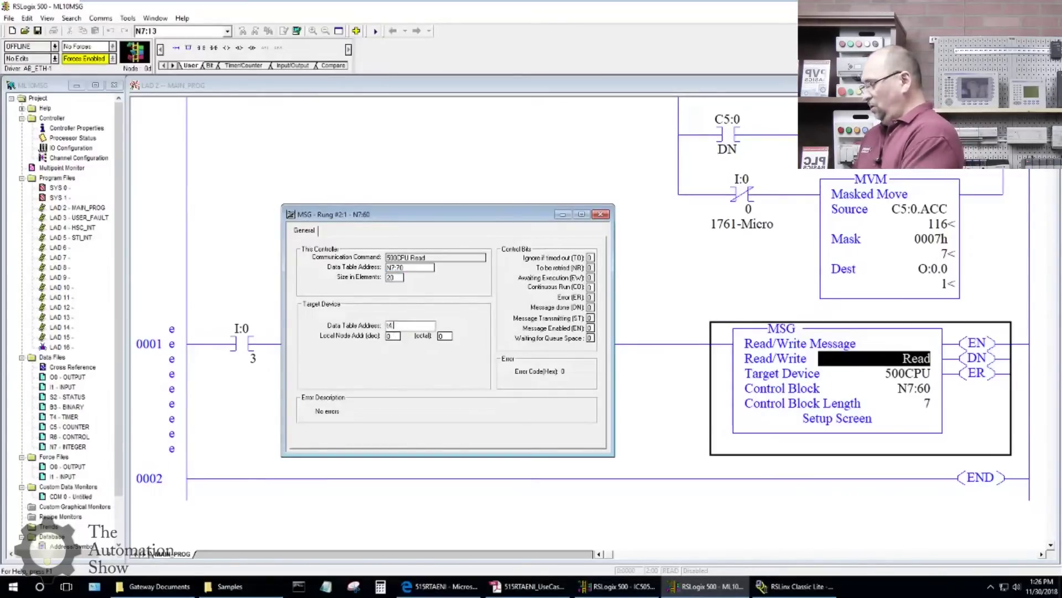
pyautogui.write('4:0')
pyautogui.click(390, 337)
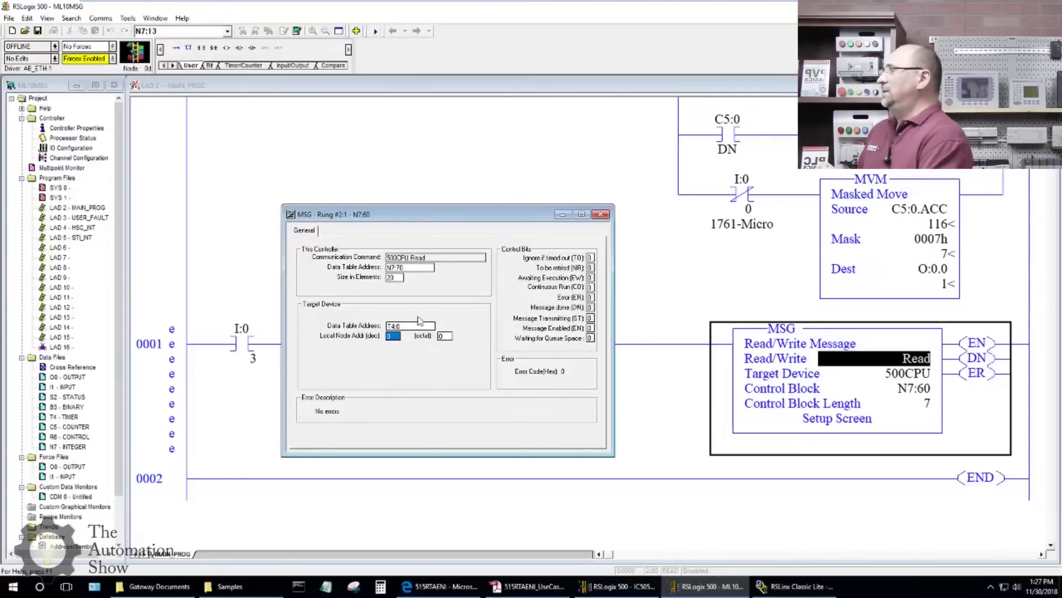
# - Edit the gateway's Configurable Mapping so node 5 points to 192.168.1.47, then save
pyautogui.click(434, 587)
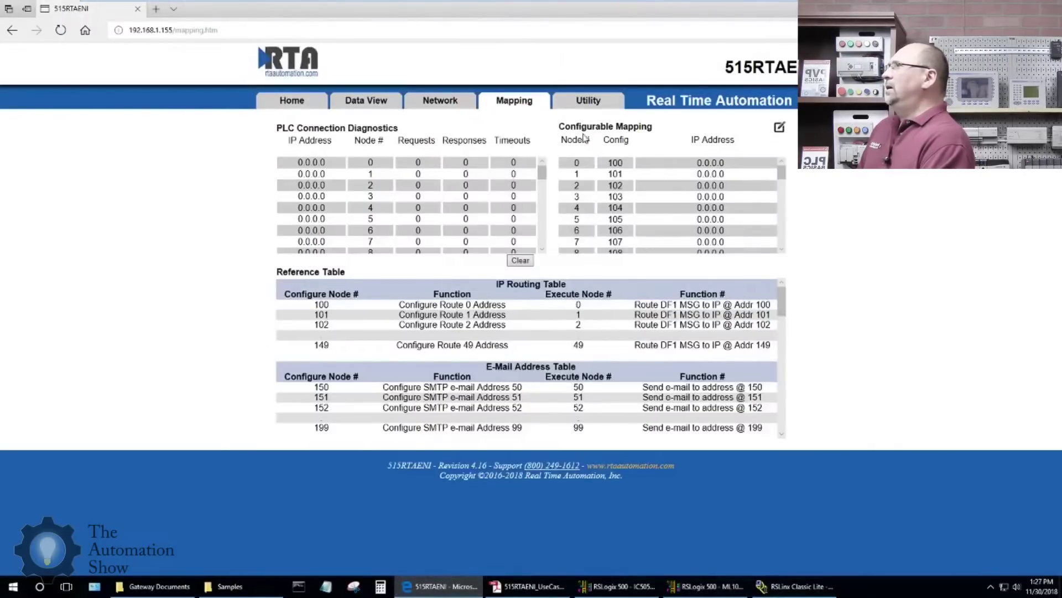
pyautogui.click(779, 127)
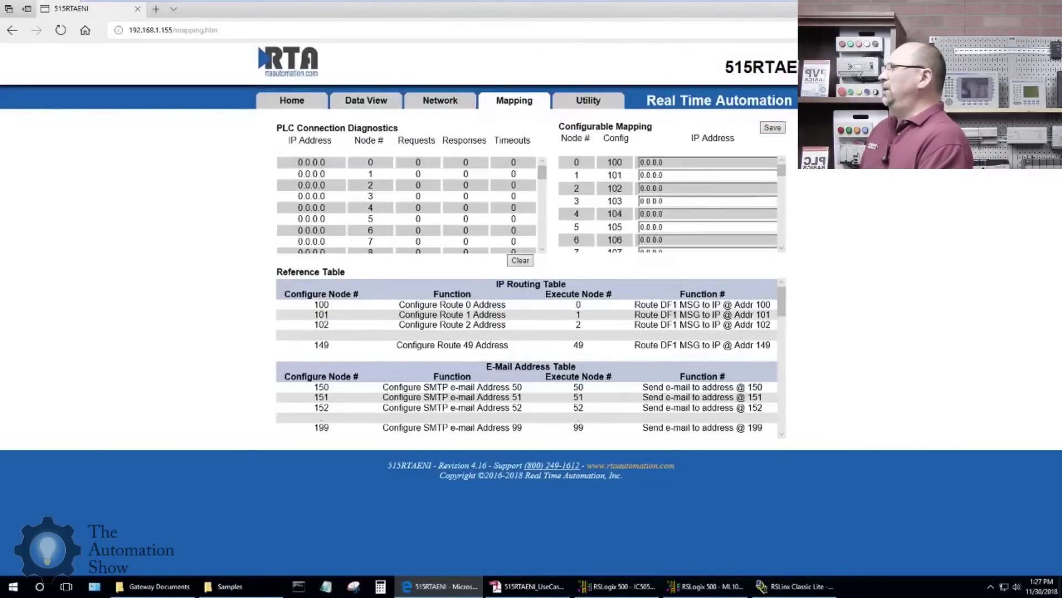
pyautogui.doubleClick(647, 227)
pyautogui.write('192.')
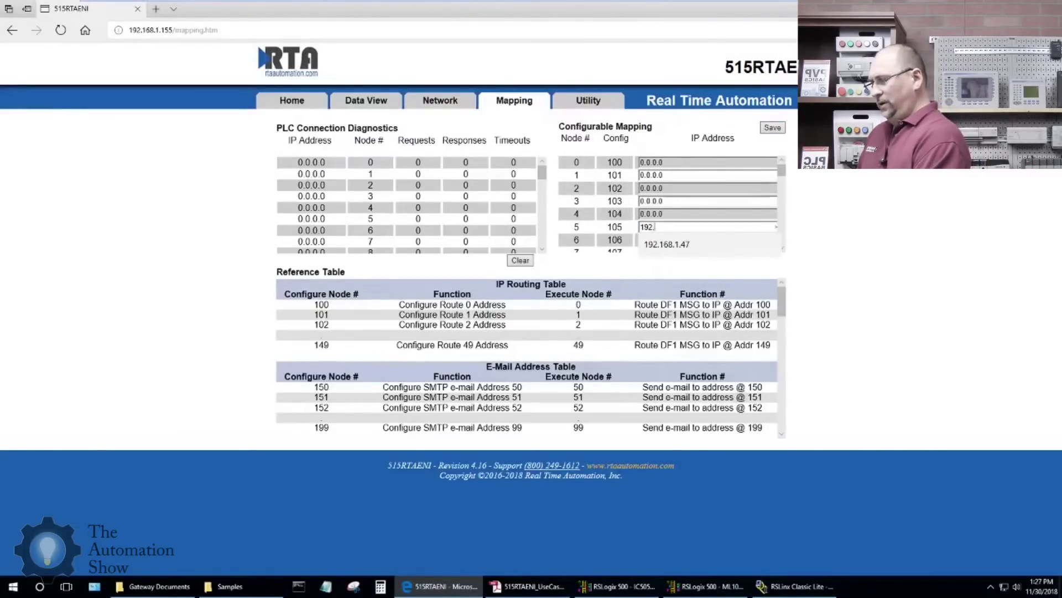
pyautogui.write('168.1.')
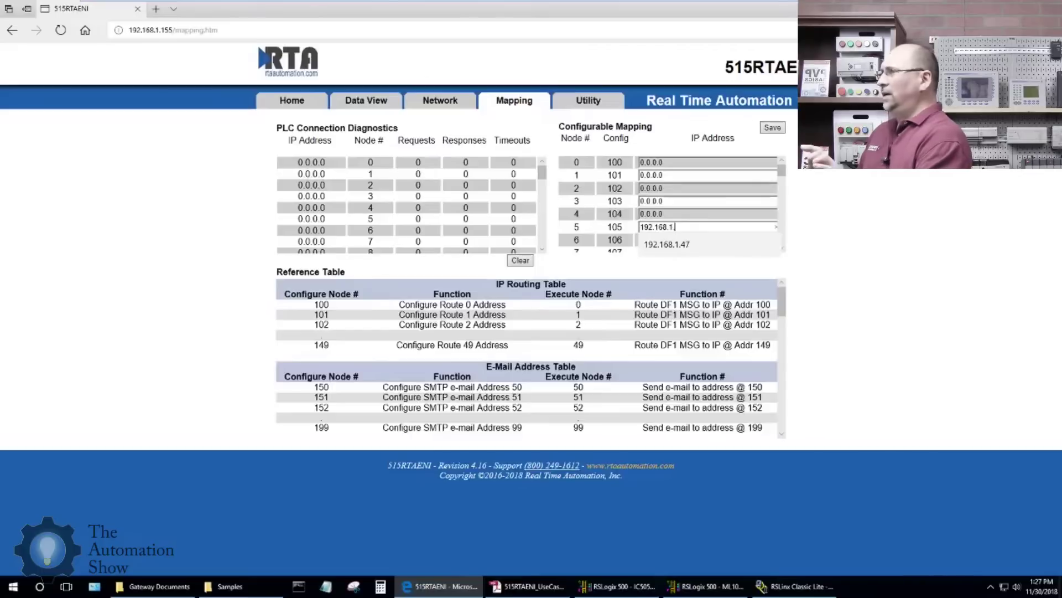
pyautogui.write('47')
pyautogui.click(812, 236)
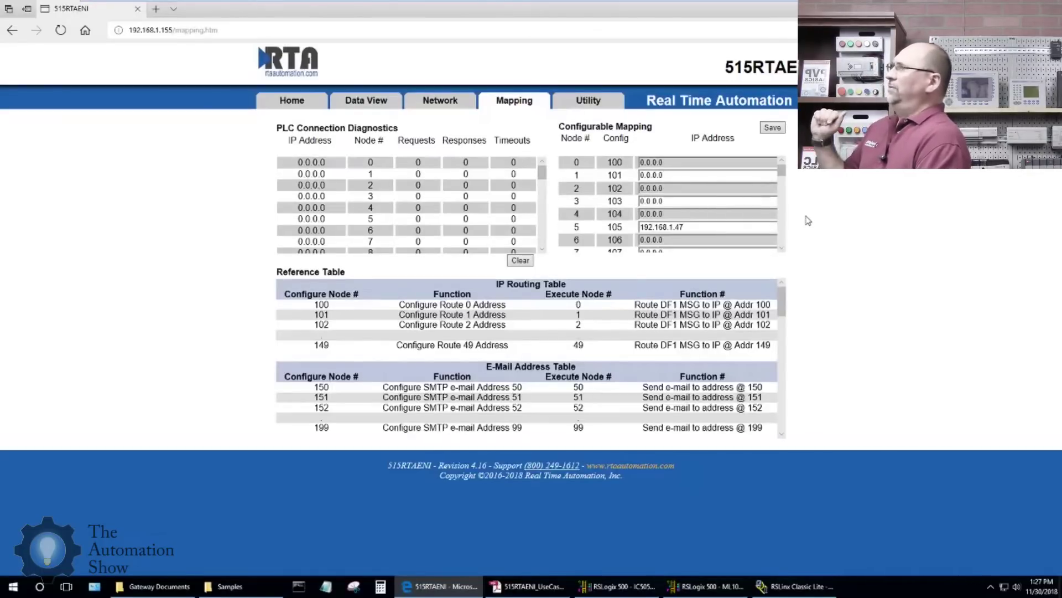
pyautogui.click(773, 128)
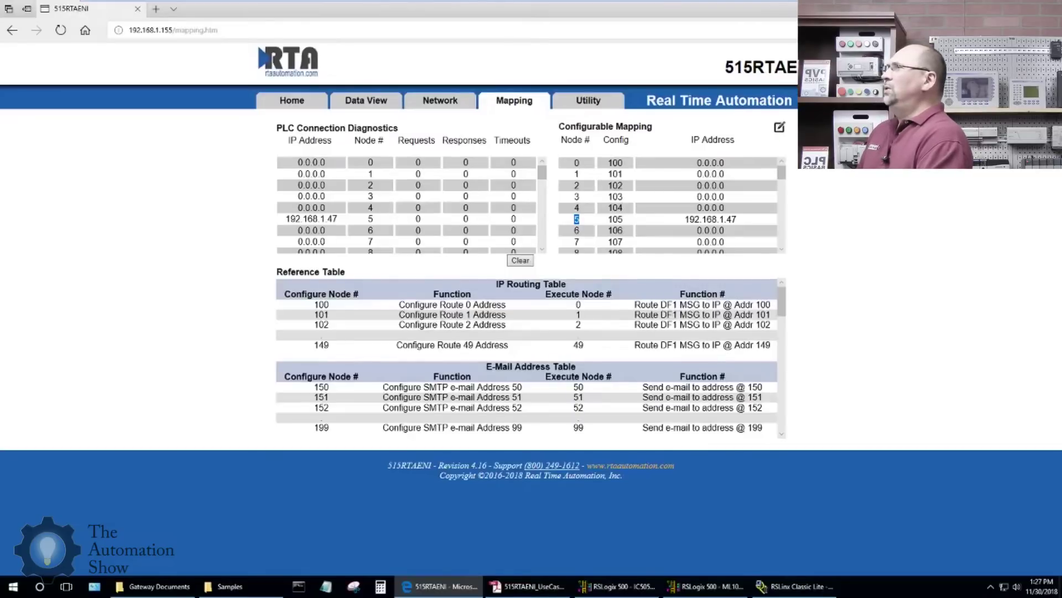
# - Check the AB_ETH-1 devices in RSLinx Classic Lite, then return to the ML10MSG project
pyautogui.click(797, 586)
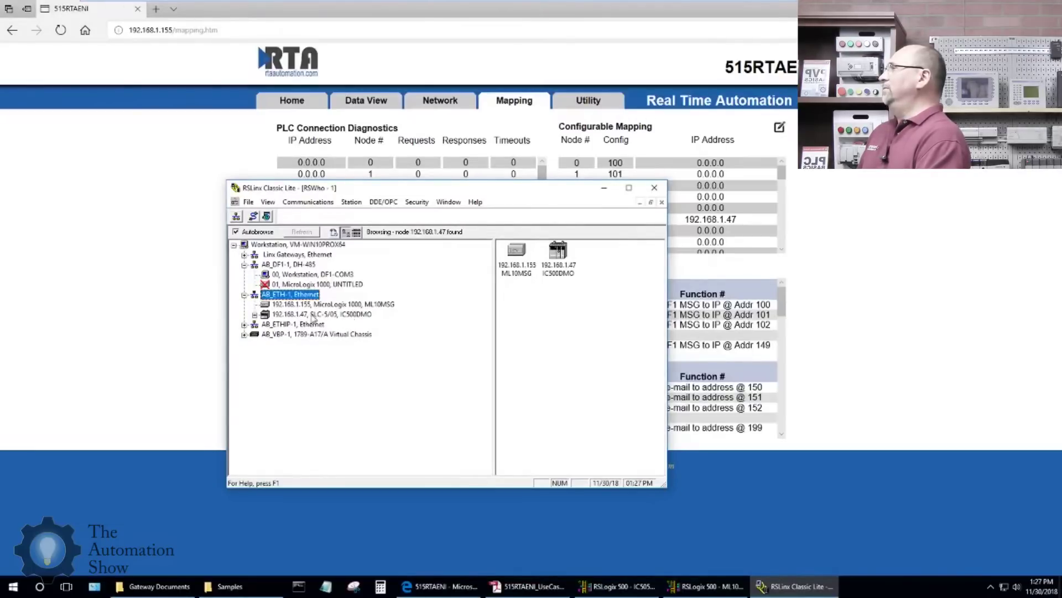
pyautogui.click(606, 188)
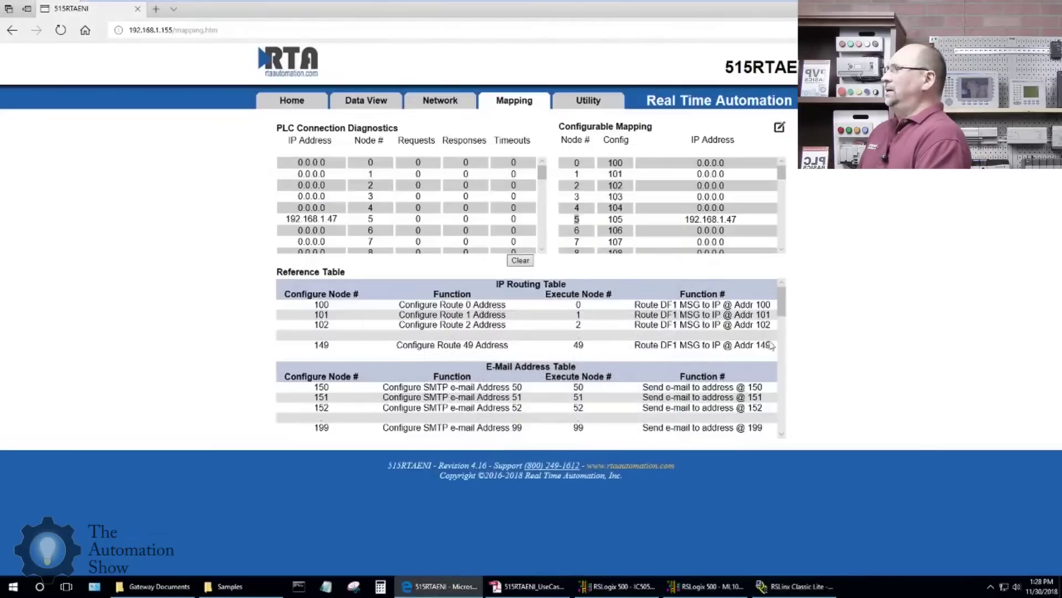
pyautogui.click(704, 586)
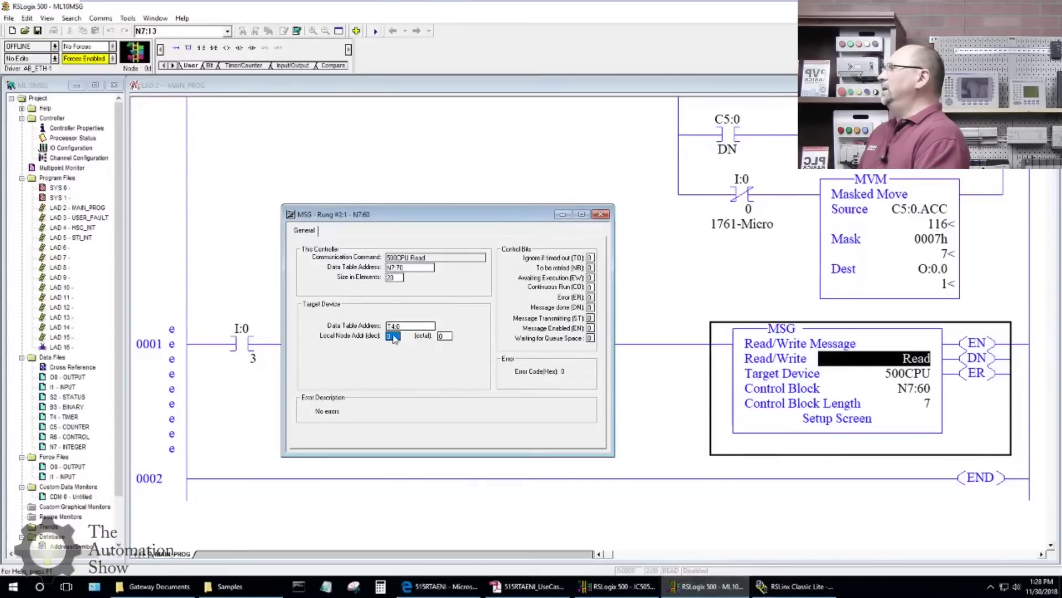
# - Set the MSG target local node address to 5, close the setup, and verify rung 0001
pyautogui.press('BackSpace')
pyautogui.press('Tab')
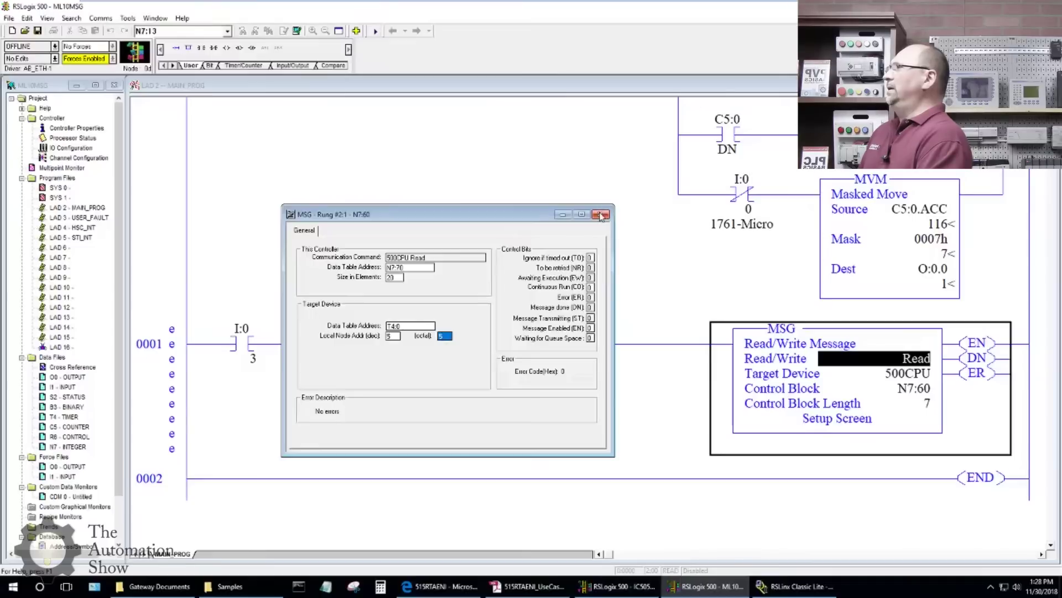
pyautogui.click(601, 214)
pyautogui.click(297, 31)
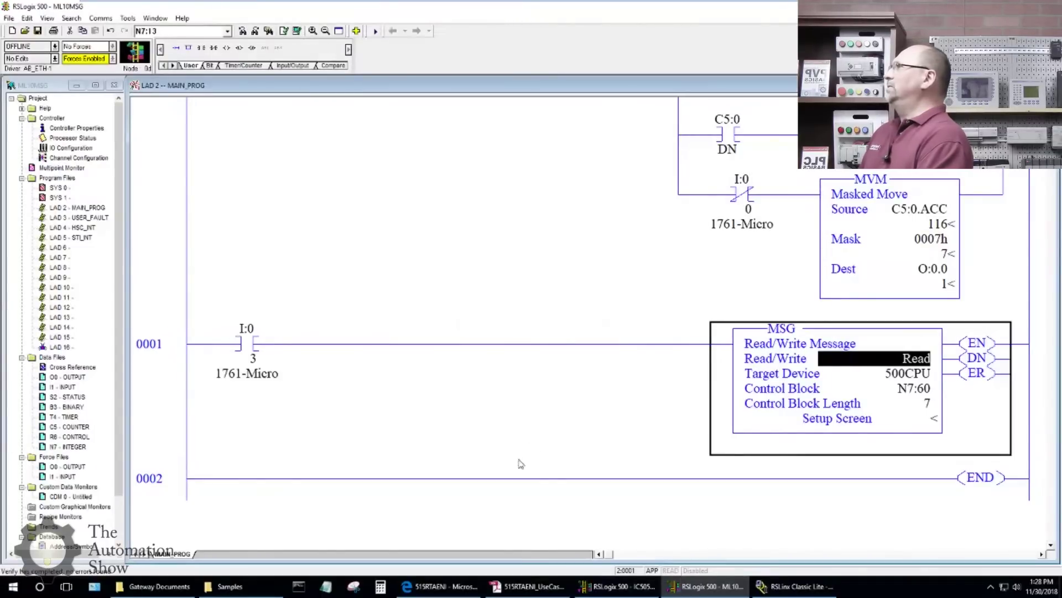
pyautogui.click(101, 20)
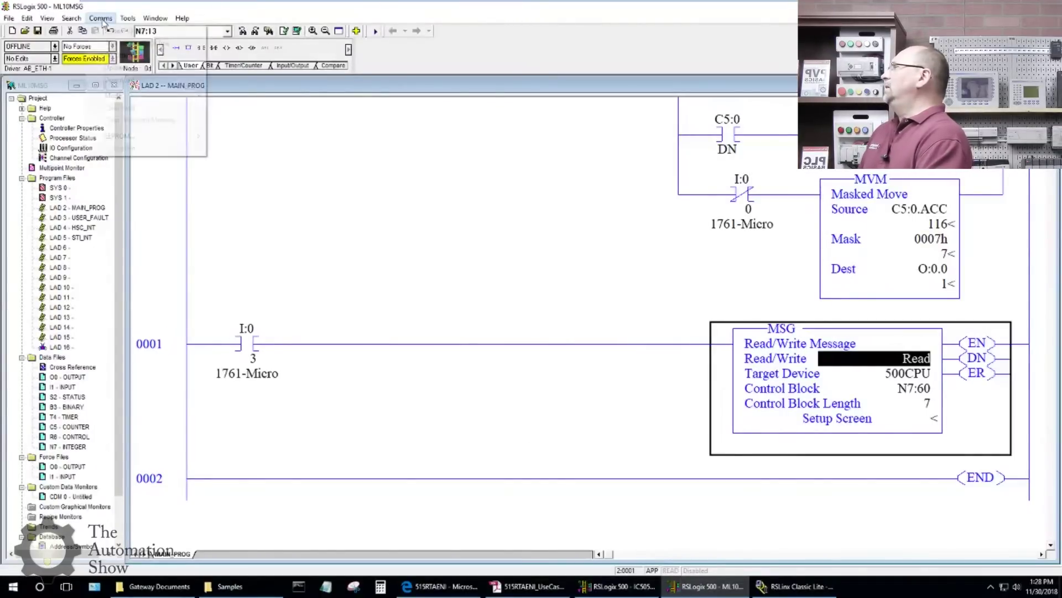
# - Download ML10MSG to the MicroLogix 1000, confirm the prompts, return to Run mode and go online
pyautogui.click(123, 6)
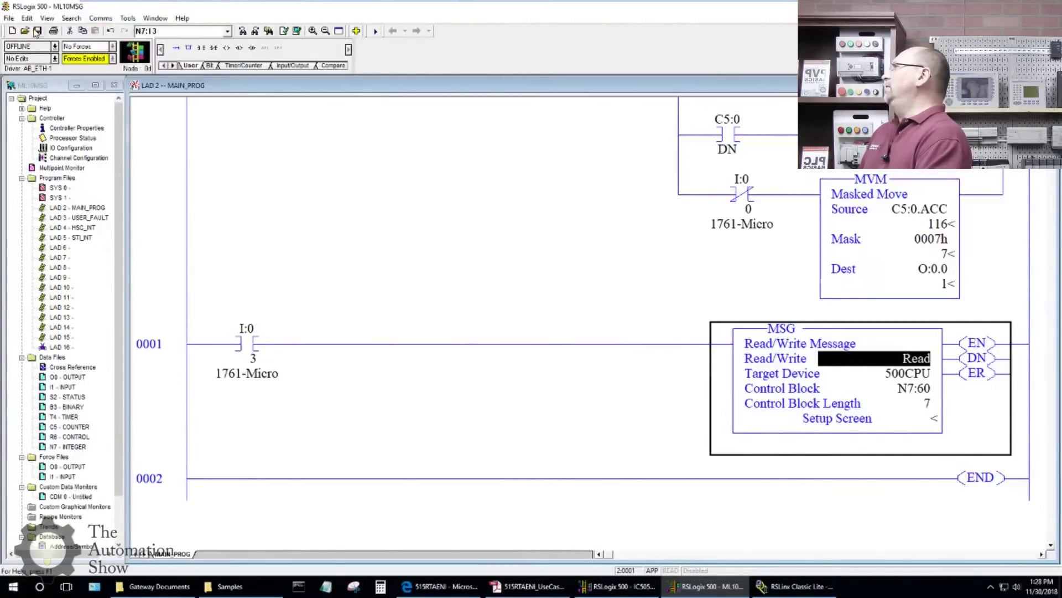
pyautogui.click(97, 20)
pyautogui.click(123, 31)
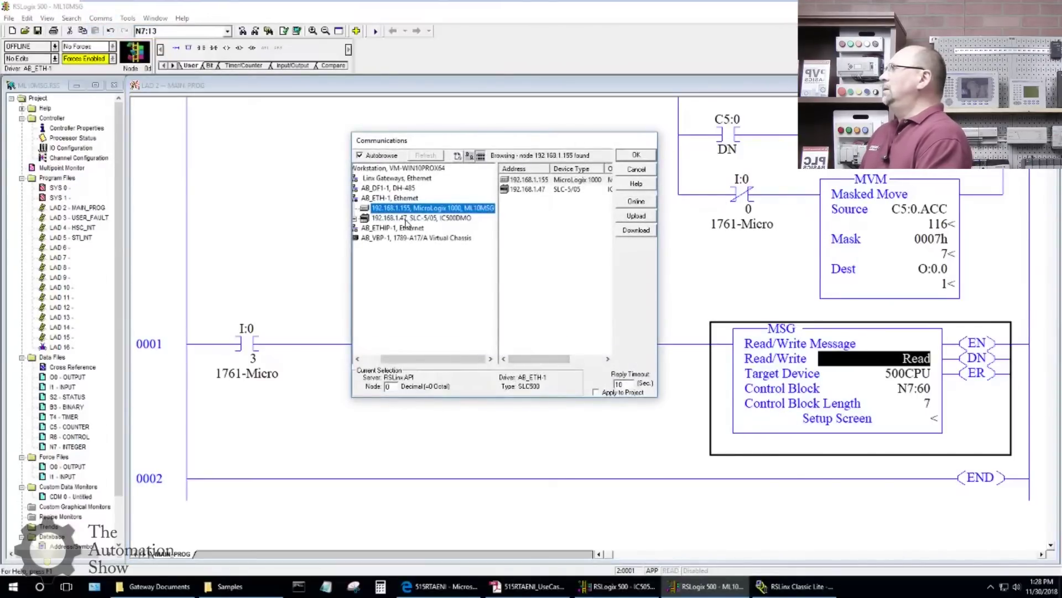
pyautogui.click(636, 229)
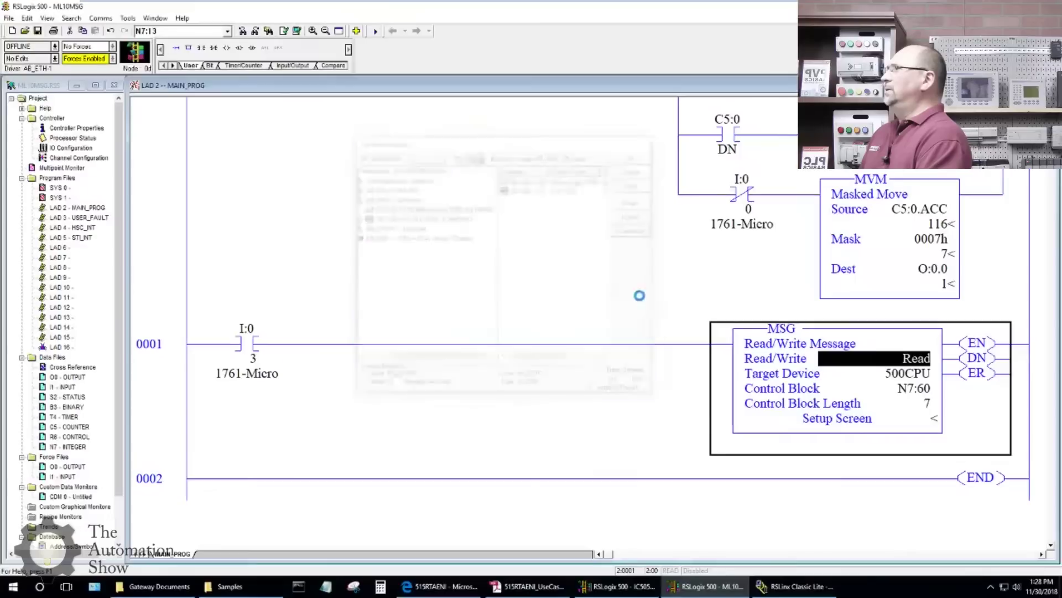
pyautogui.click(567, 335)
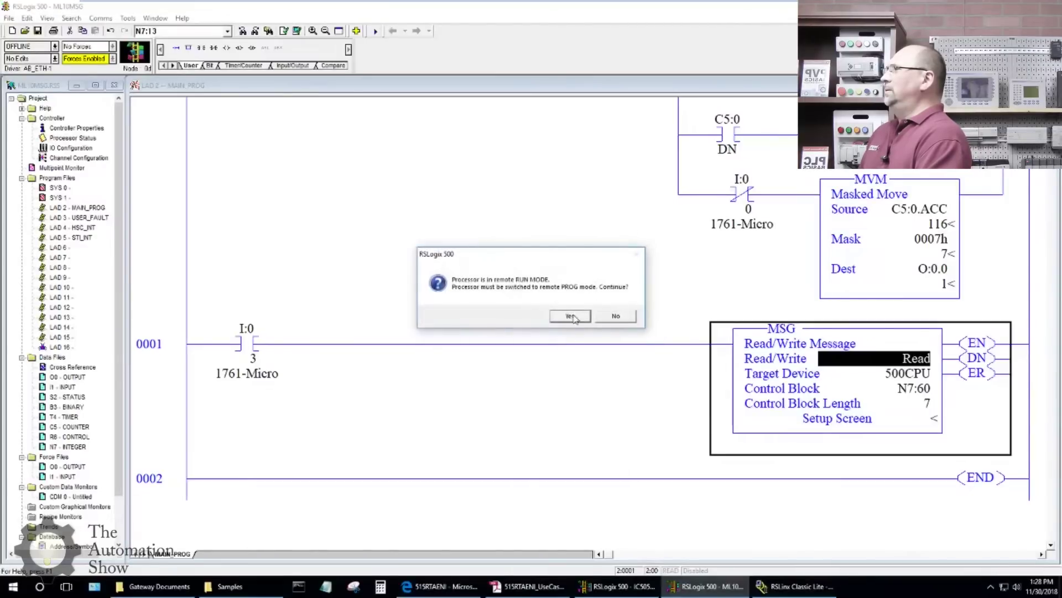
pyautogui.press('Return')
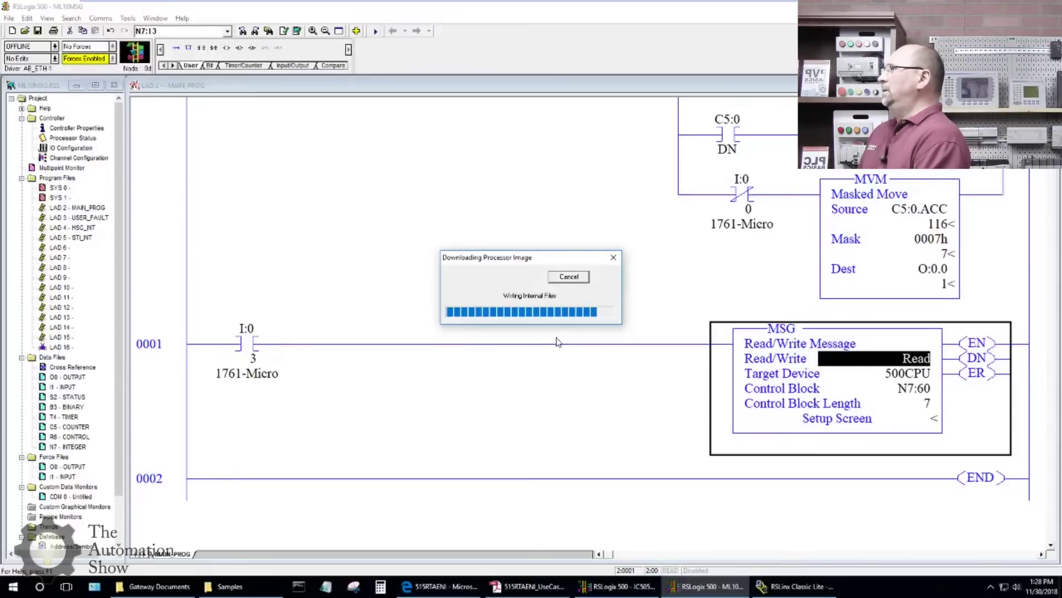
pyautogui.click(527, 317)
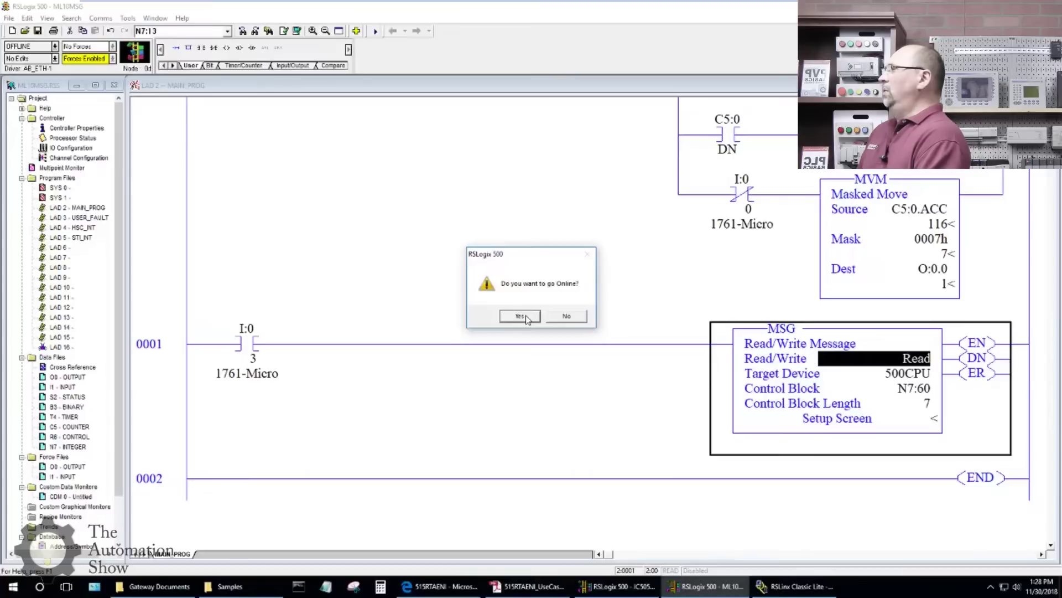
pyautogui.click(520, 317)
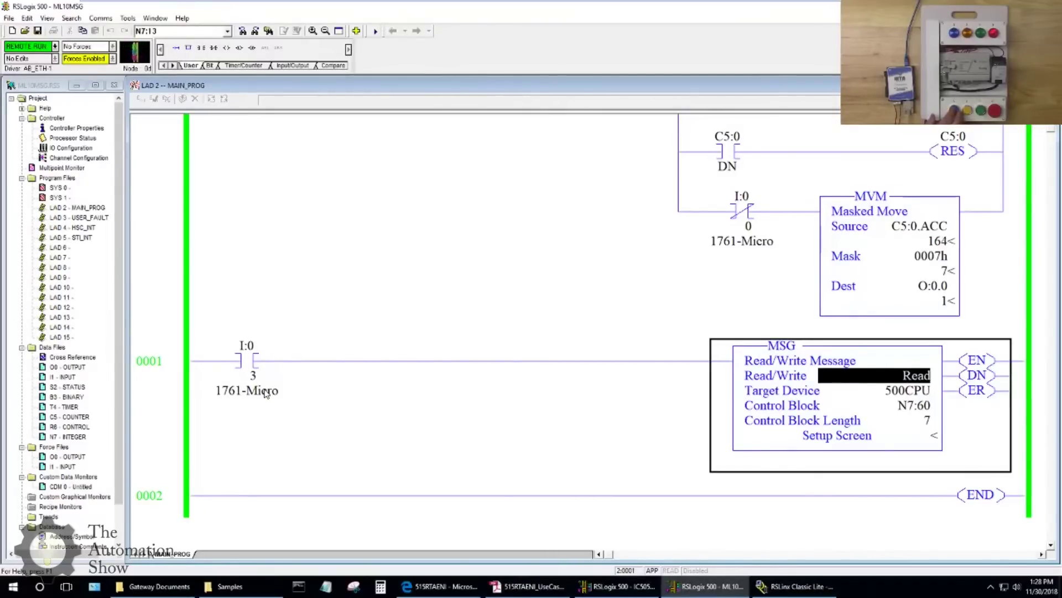
# - Open the N7 integer table at row N7:70, widen it, and move it off rung 0001
pyautogui.click(80, 438)
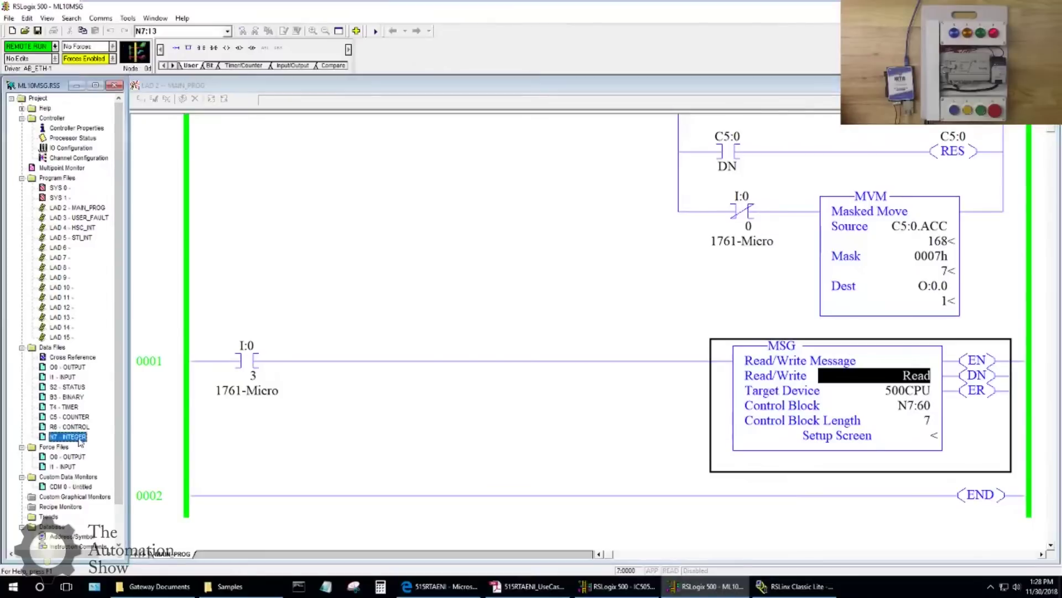
pyautogui.doubleClick(81, 439)
pyautogui.click(132, 291)
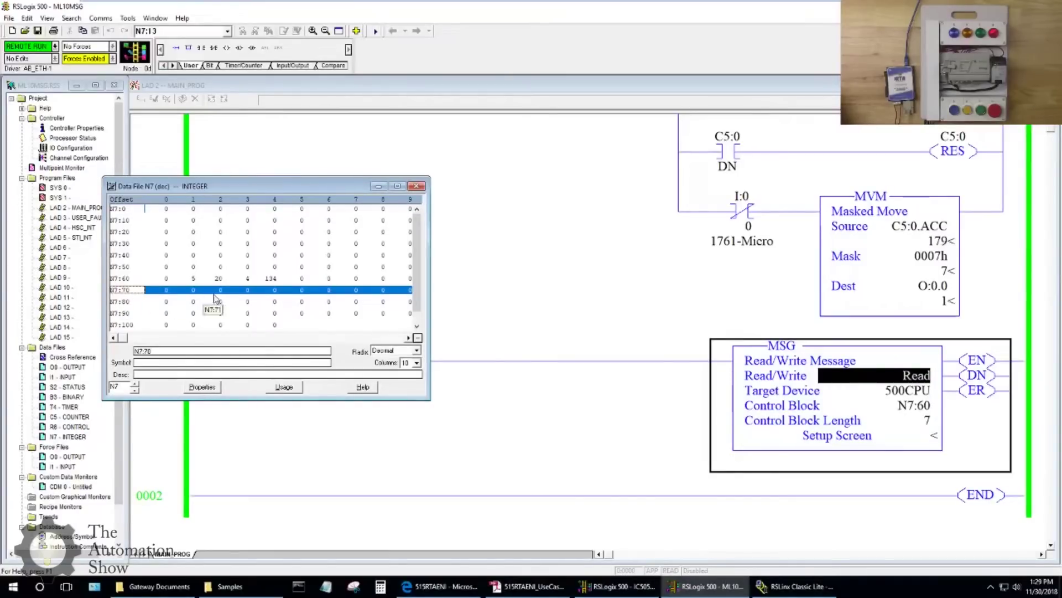
pyautogui.moveTo(430, 243); pyautogui.dragTo(469, 246)
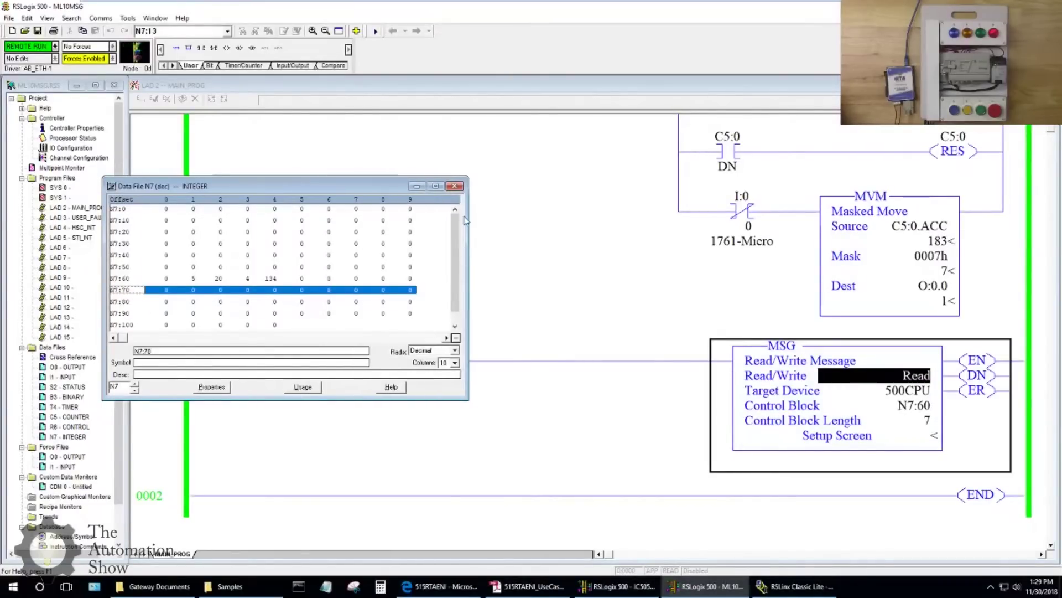
pyautogui.moveTo(354, 187); pyautogui.dragTo(403, 111)
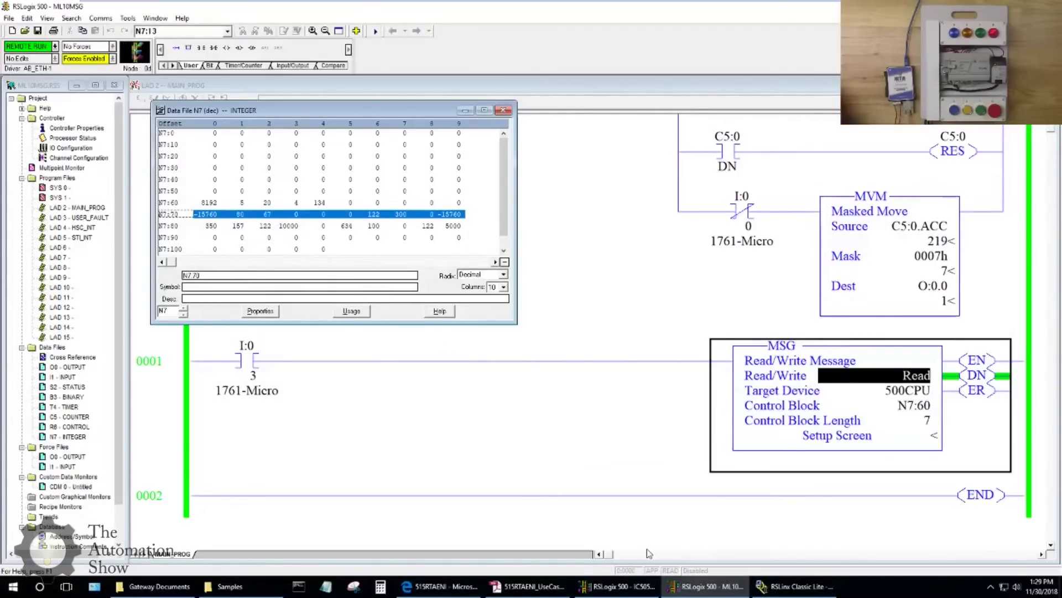
pyautogui.click(702, 586)
# - Snap the IC505DMO SLC project to the right half and ML10MSG to the left
pyautogui.click(624, 588)
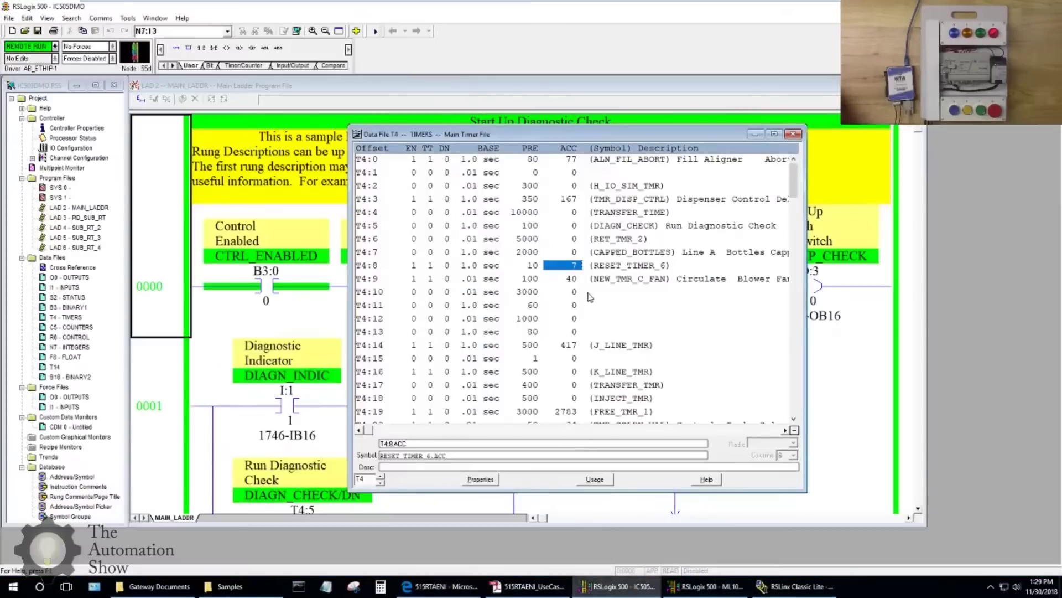
pyautogui.moveTo(617, 9); pyautogui.dragTo(1061, 243)
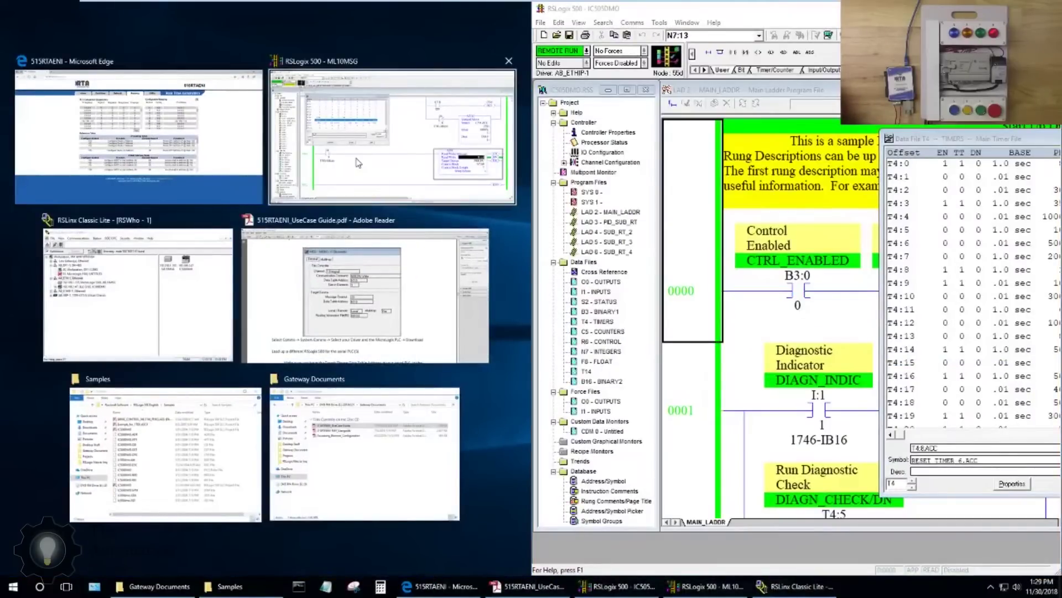
pyautogui.click(376, 170)
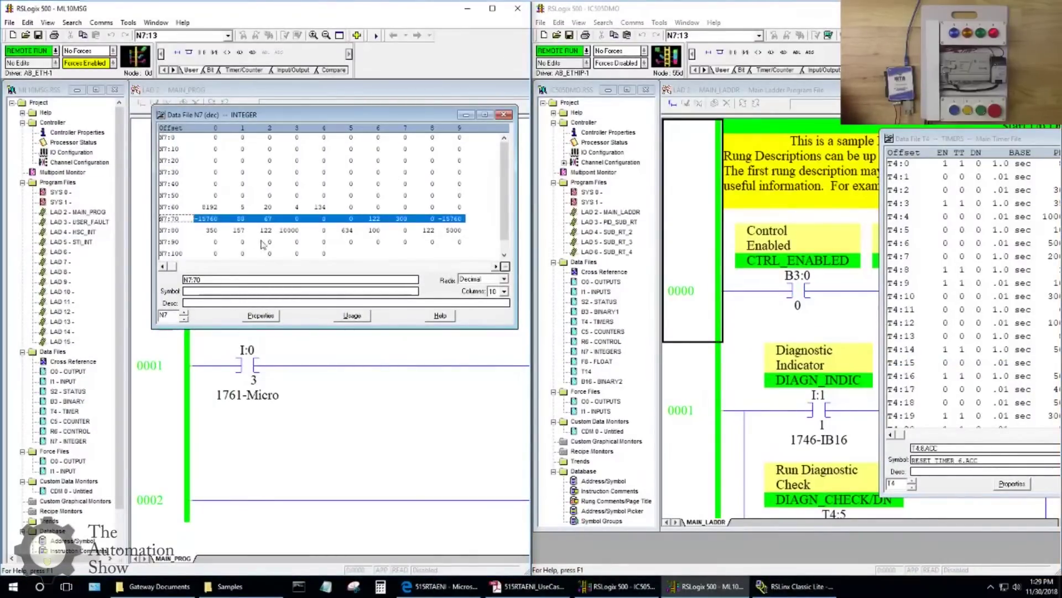
# - Zoom and enlarge the N7 table from N7:72, and reposition the T4 table to show PRE and ACC
pyautogui.click(268, 219)
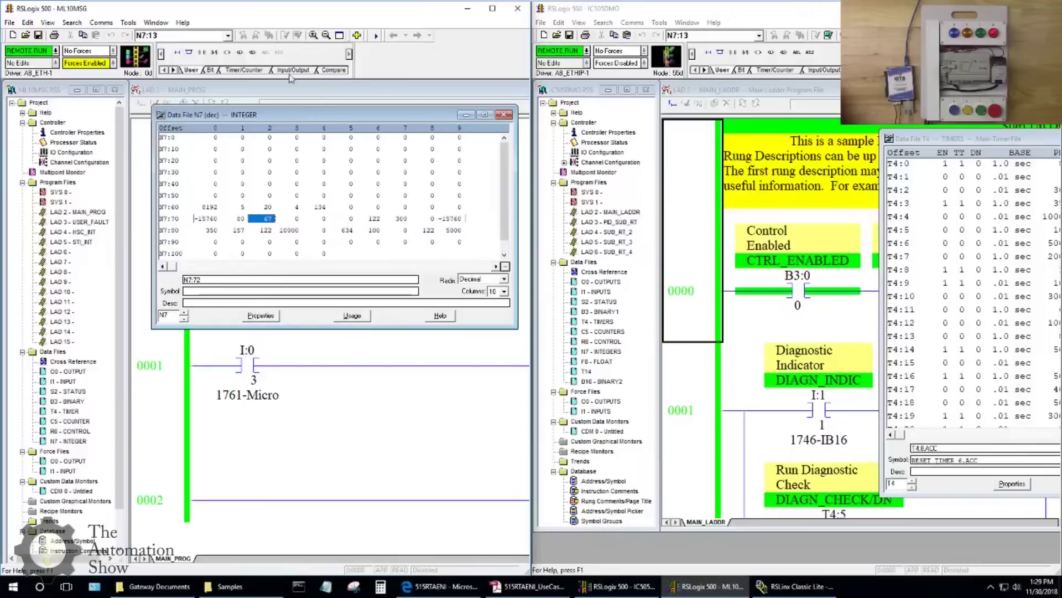
pyautogui.click(313, 34)
pyautogui.click(313, 35)
pyautogui.click(313, 35)
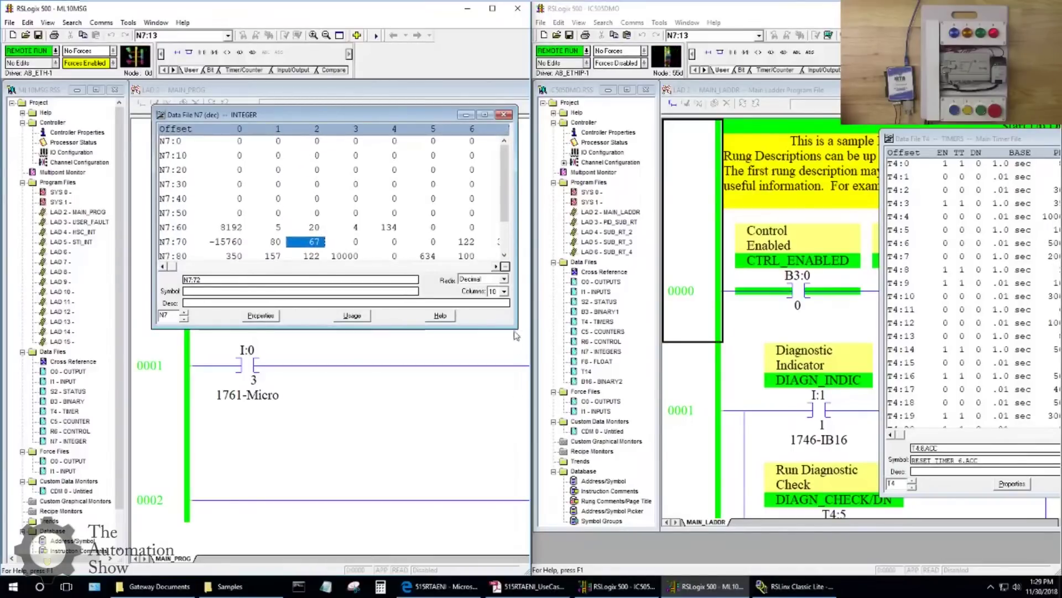
pyautogui.moveTo(517, 327); pyautogui.dragTo(520, 448)
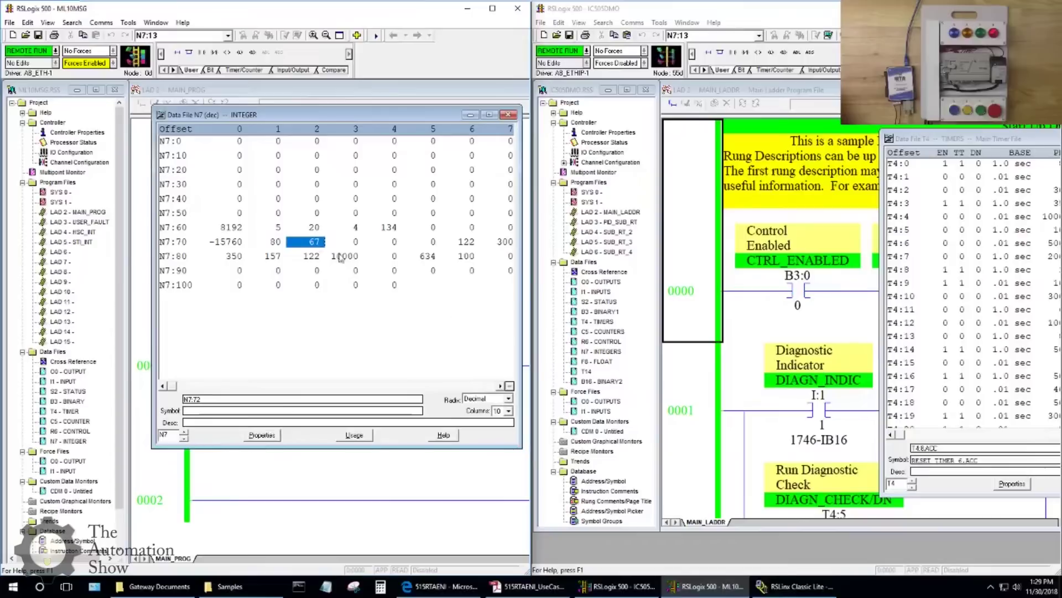
pyautogui.moveTo(997, 136); pyautogui.dragTo(772, 172)
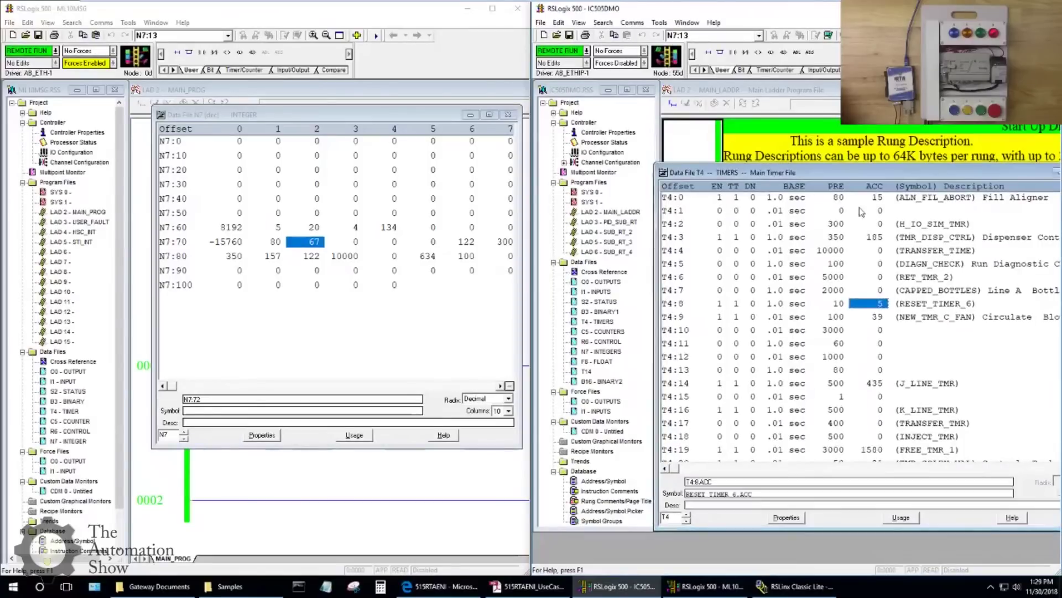
pyautogui.click(885, 198)
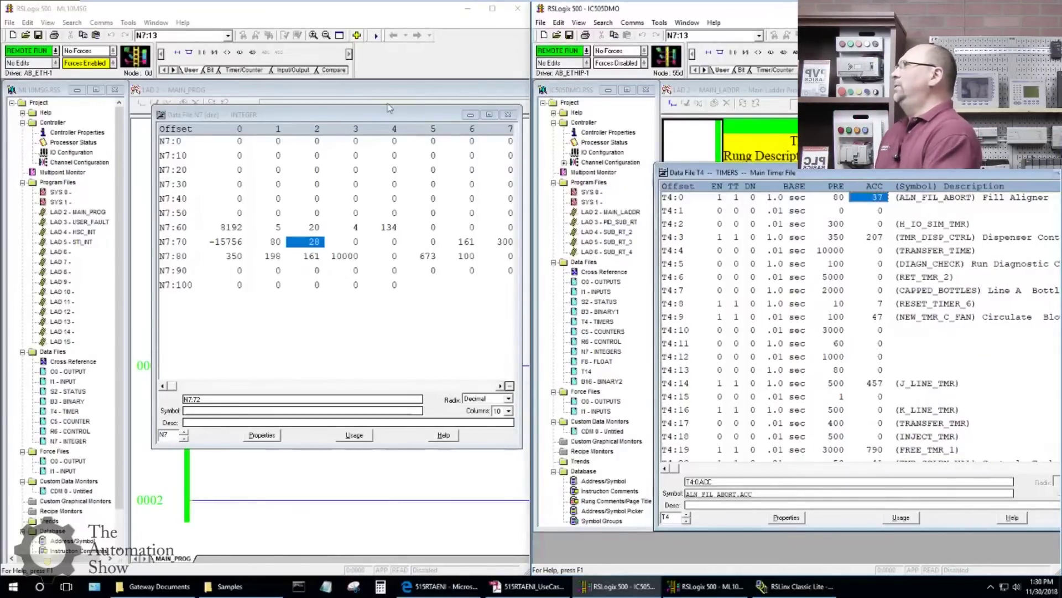
# - Close the N7 data table and maximize the ML10MSG project window
pyautogui.click(365, 13)
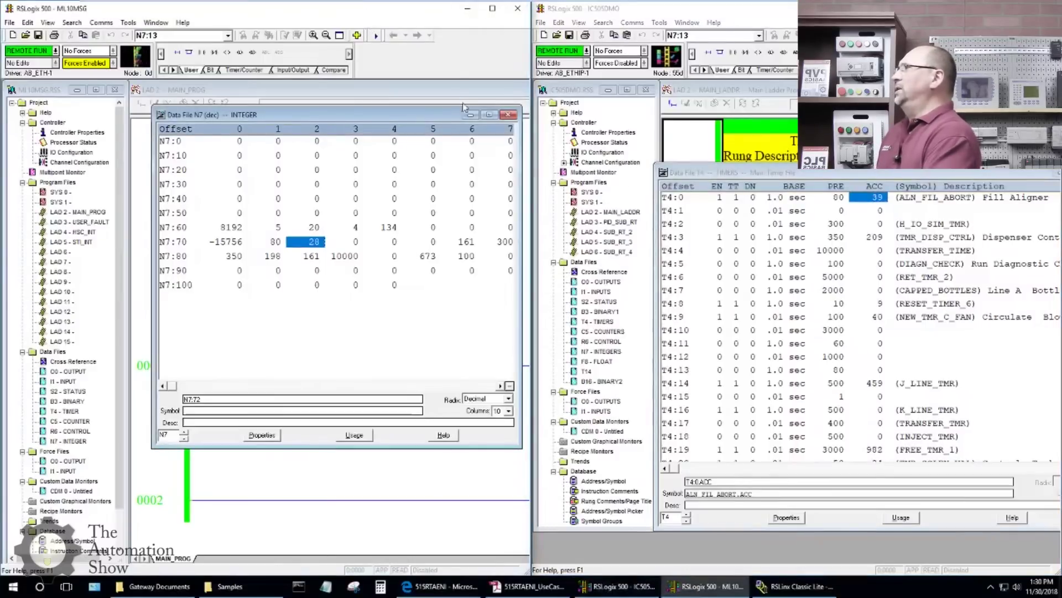
pyautogui.click(508, 114)
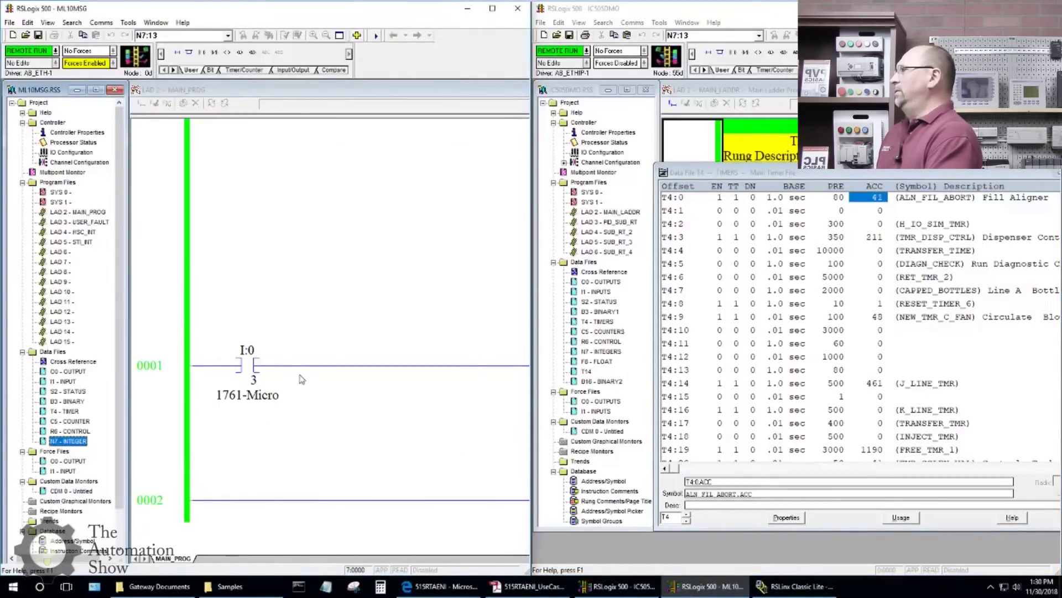
pyautogui.click(491, 8)
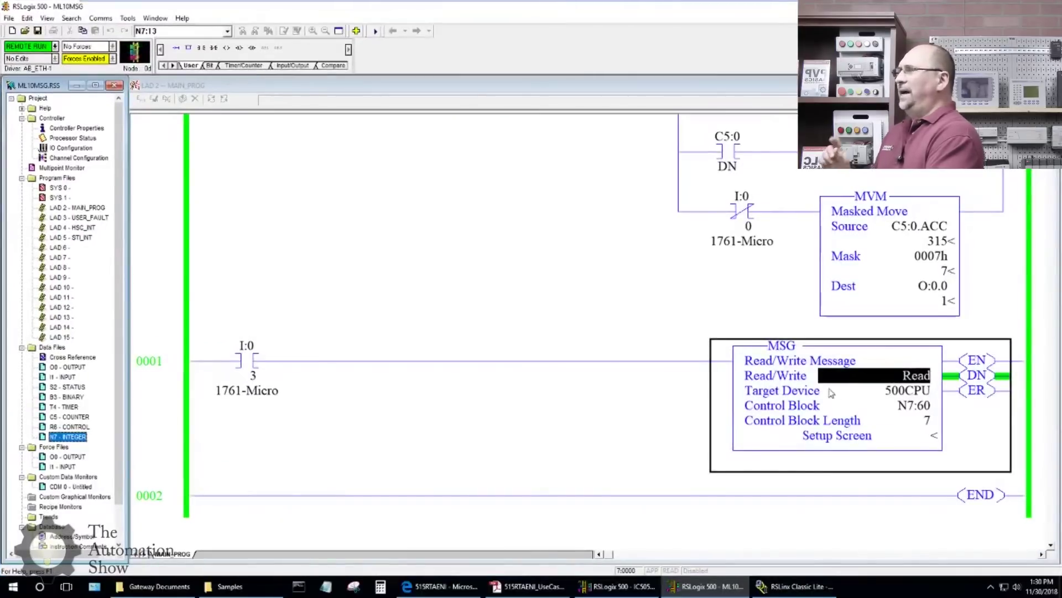
# - Review the MSG setup (20 elements, T4:0, node 5, into N7:70) and the gateway mapping page
pyautogui.doubleClick(862, 437)
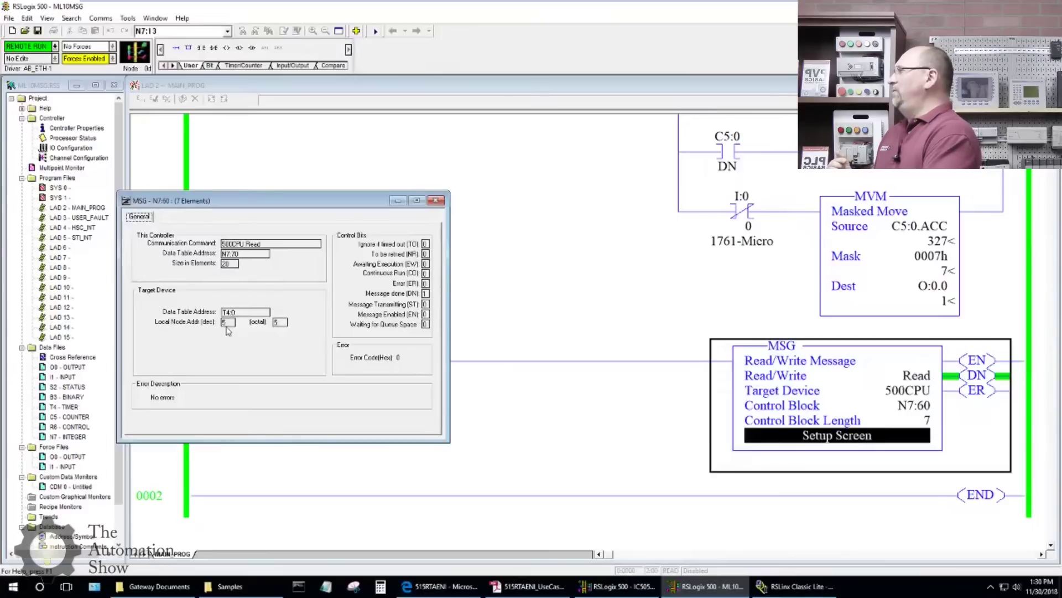
pyautogui.moveTo(344, 205); pyautogui.dragTo(530, 225)
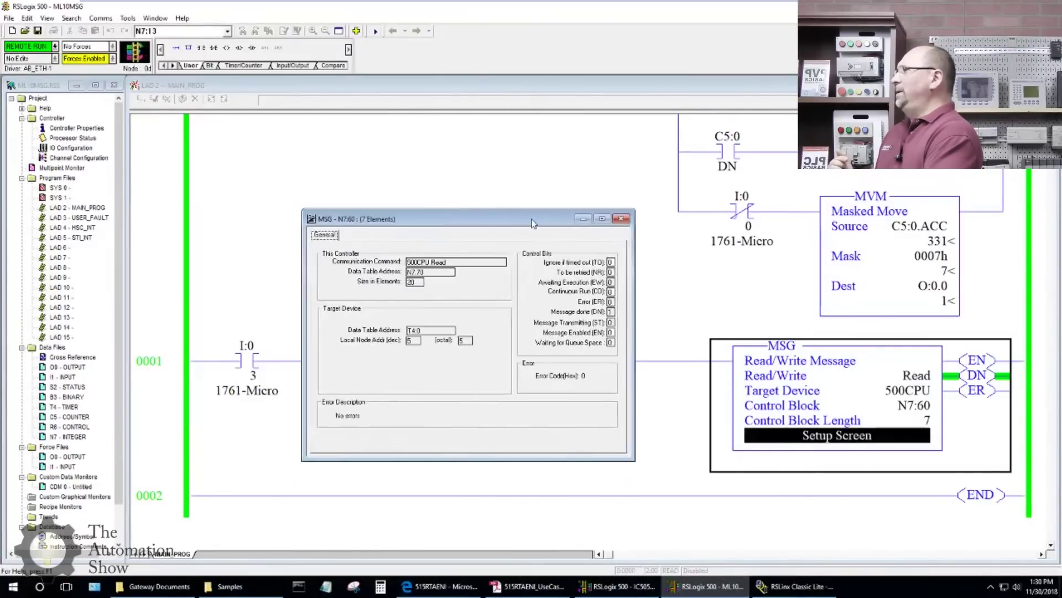
pyautogui.click(436, 587)
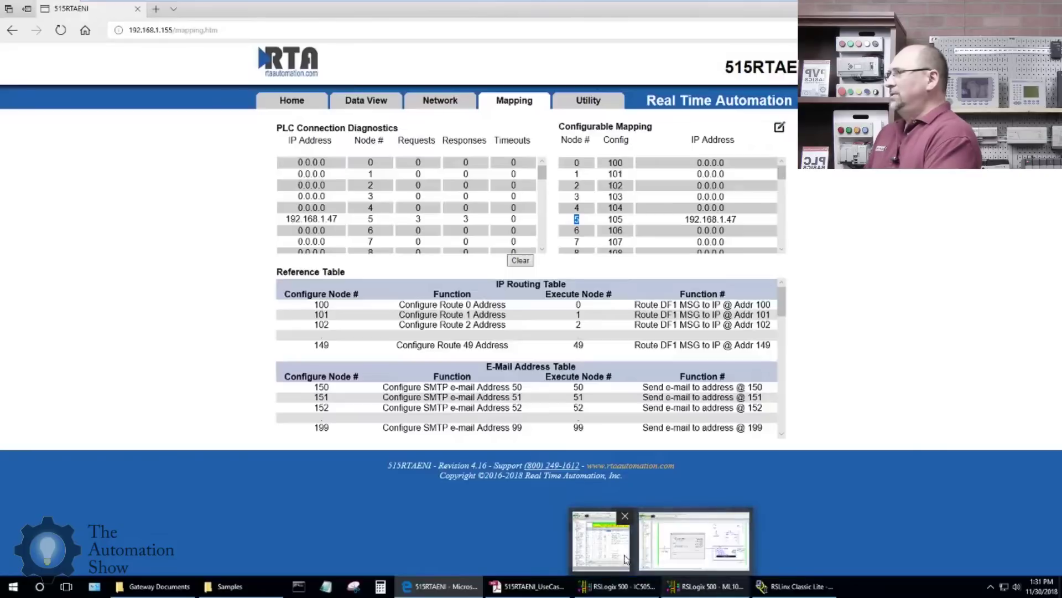
pyautogui.click(622, 586)
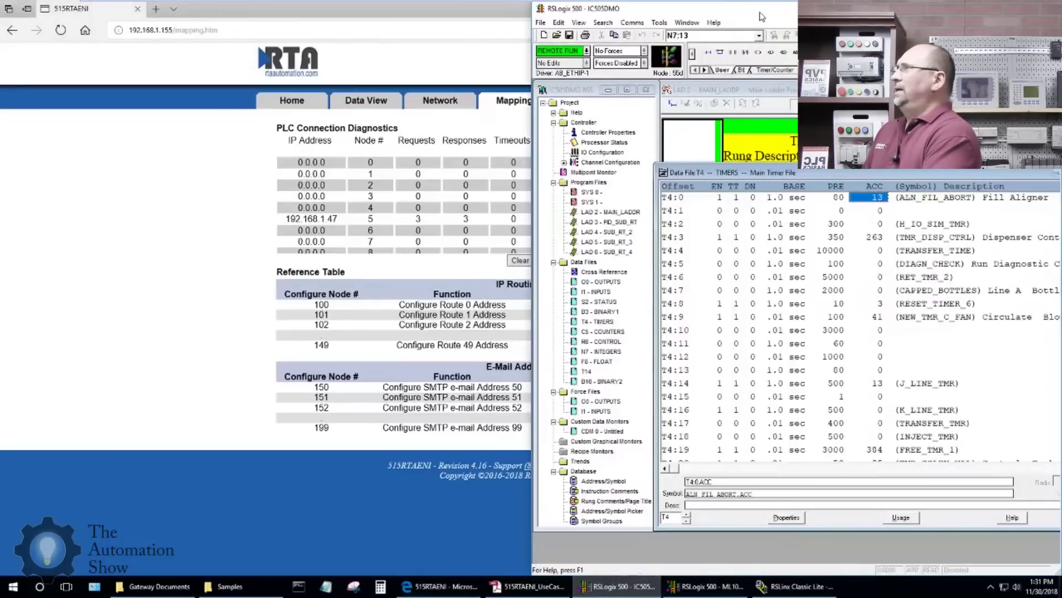